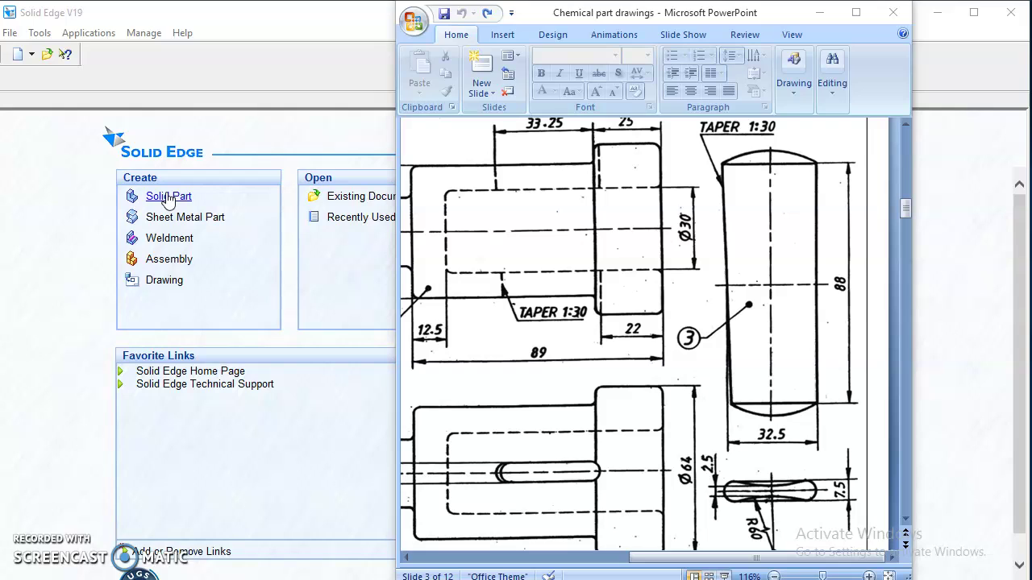
- Create a new solid part and start a protrusion with its profile sketch on the Front (xz) plane
{"action": "left_click", "coordinate": [167, 199]}
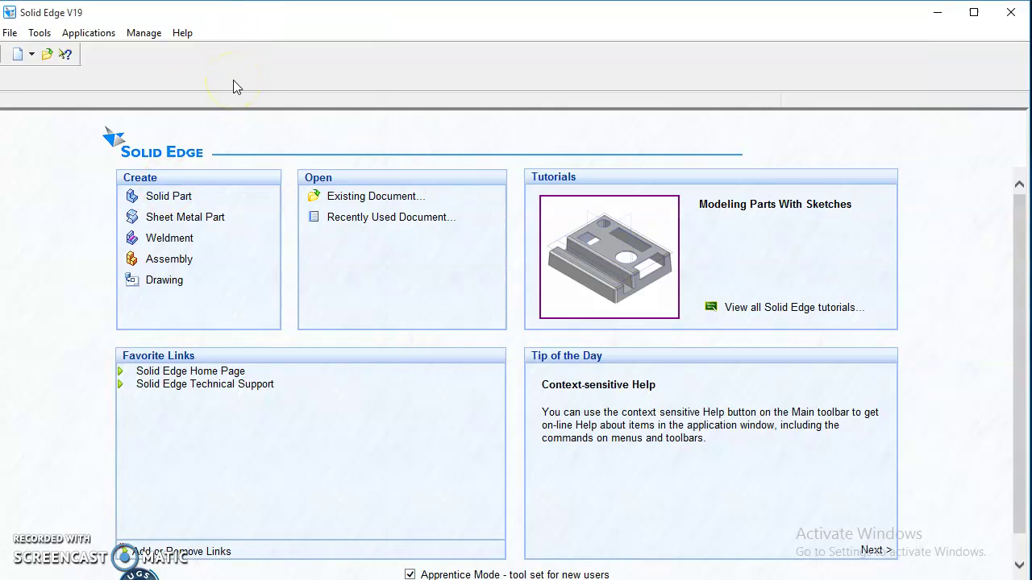
{"action": "left_click", "coordinate": [175, 201]}
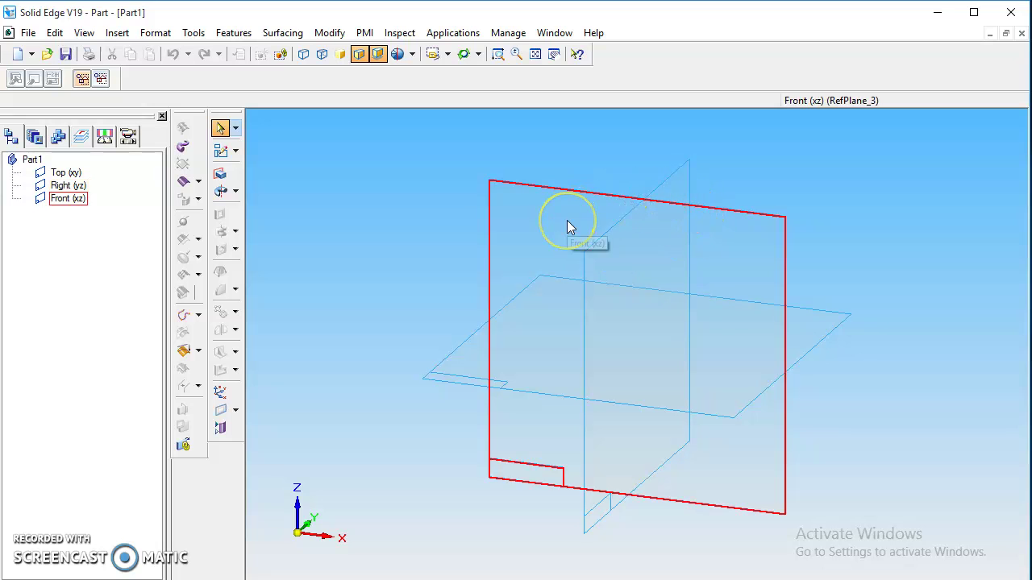
{"action": "left_click", "coordinate": [222, 176]}
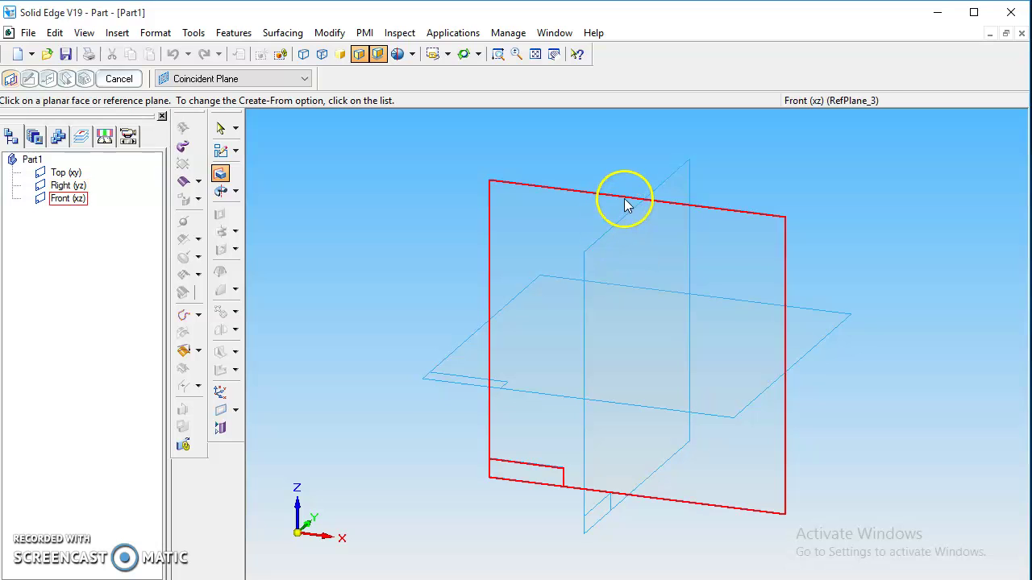
{"action": "left_click", "coordinate": [532, 188]}
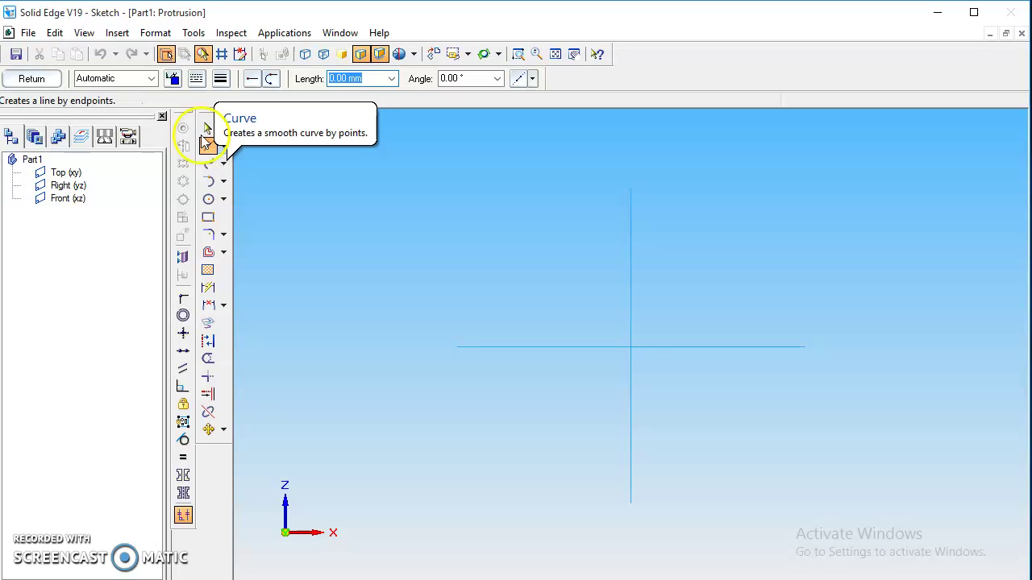
- Draw an 88 mm vertical line downward, just to the positive X side of the vertical reference axis
{"action": "left_click", "coordinate": [209, 145]}
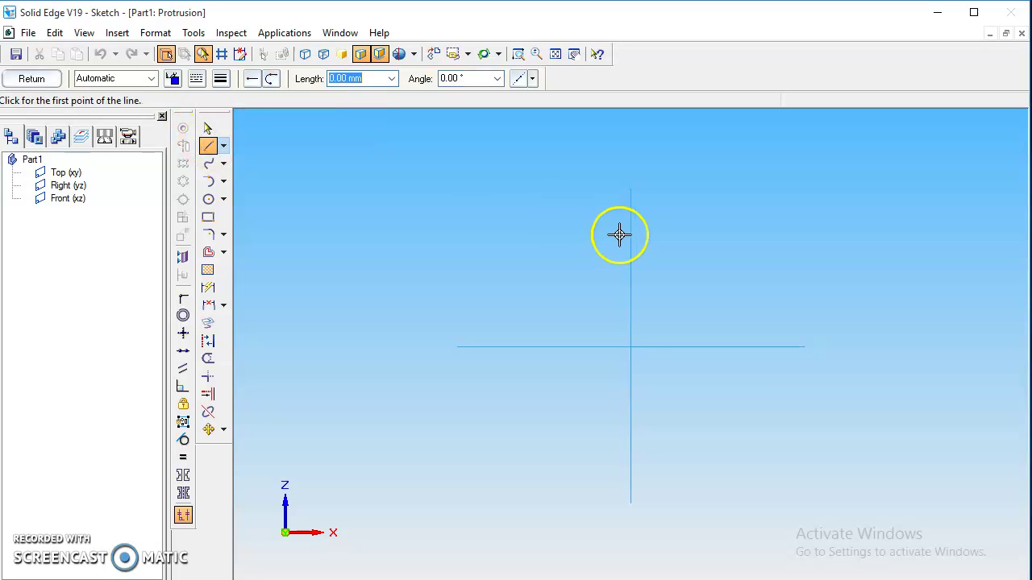
{"action": "left_click", "coordinate": [676, 213]}
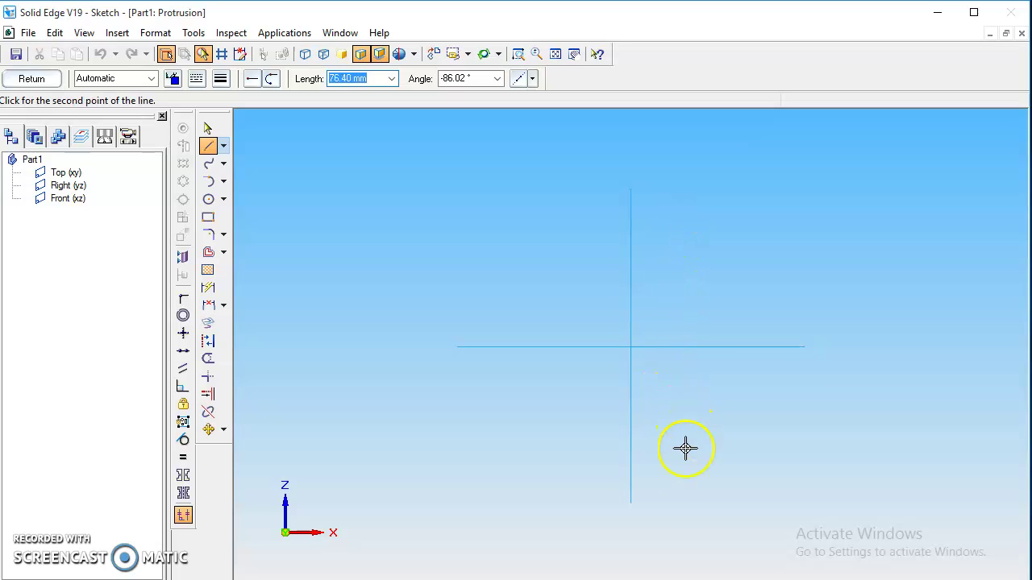
{"action": "type", "text": "88"}
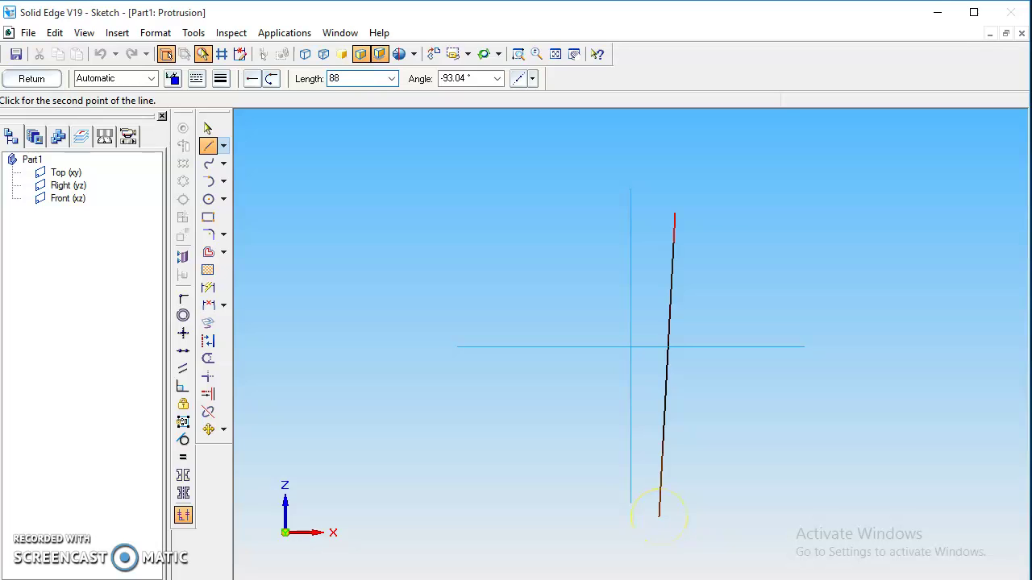
{"action": "key", "text": "Tab"}
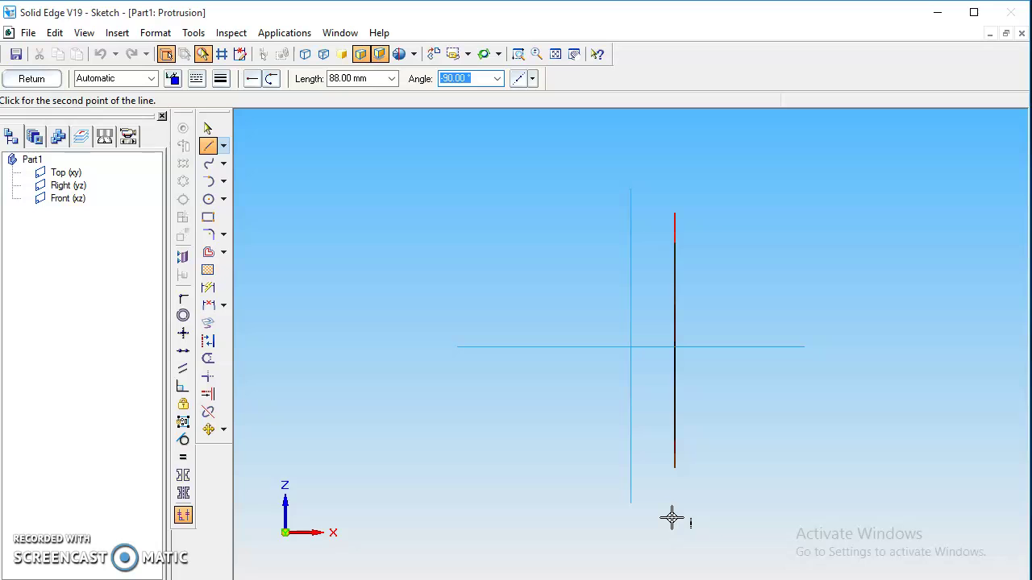
{"action": "left_click", "coordinate": [672, 519]}
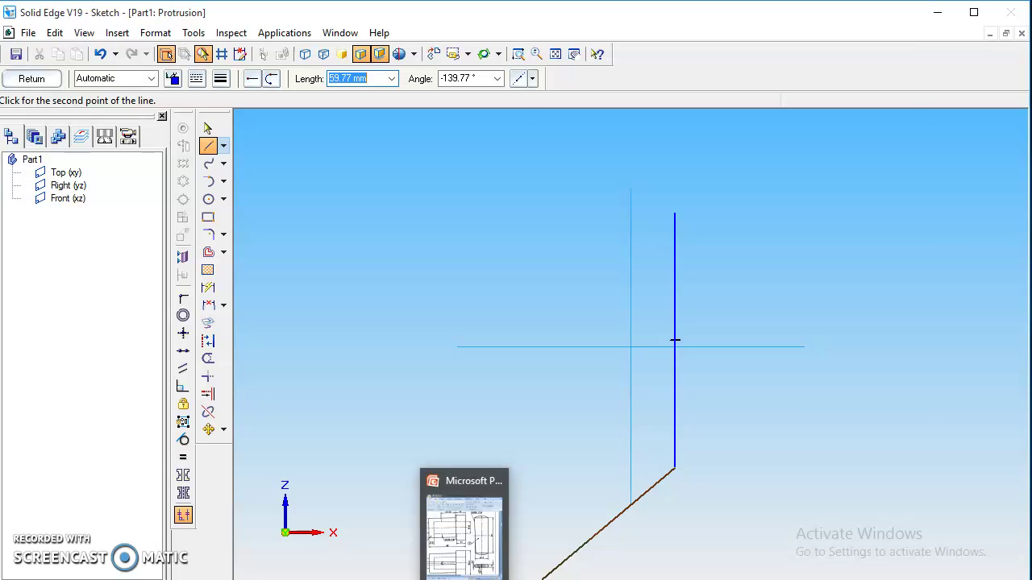
- Check the part drawing, and draw a 31.04 mm horizontal line at 180° from the vertical line's lower end
{"action": "left_click", "coordinate": [475, 532]}
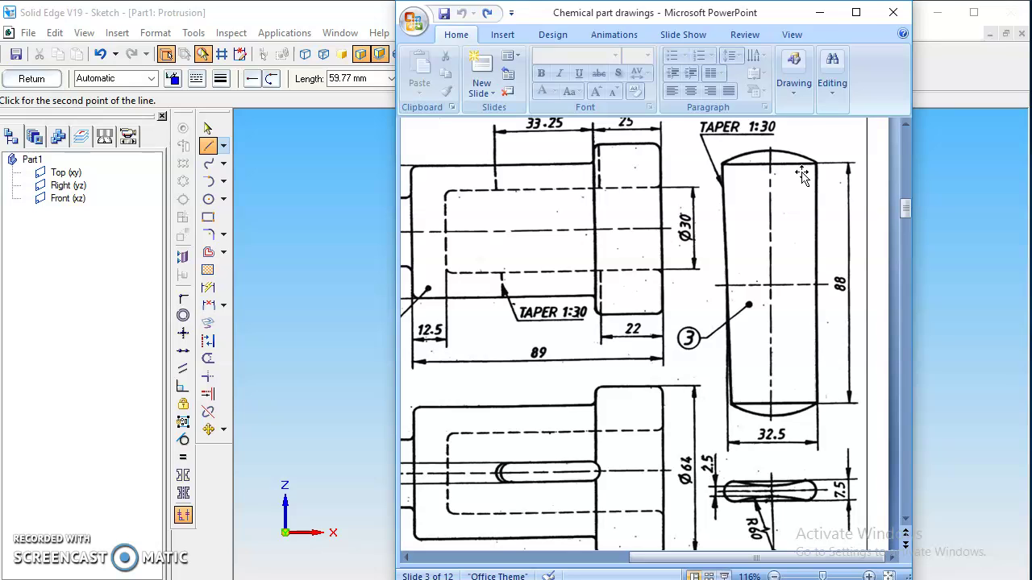
{"action": "left_click", "coordinate": [819, 12]}
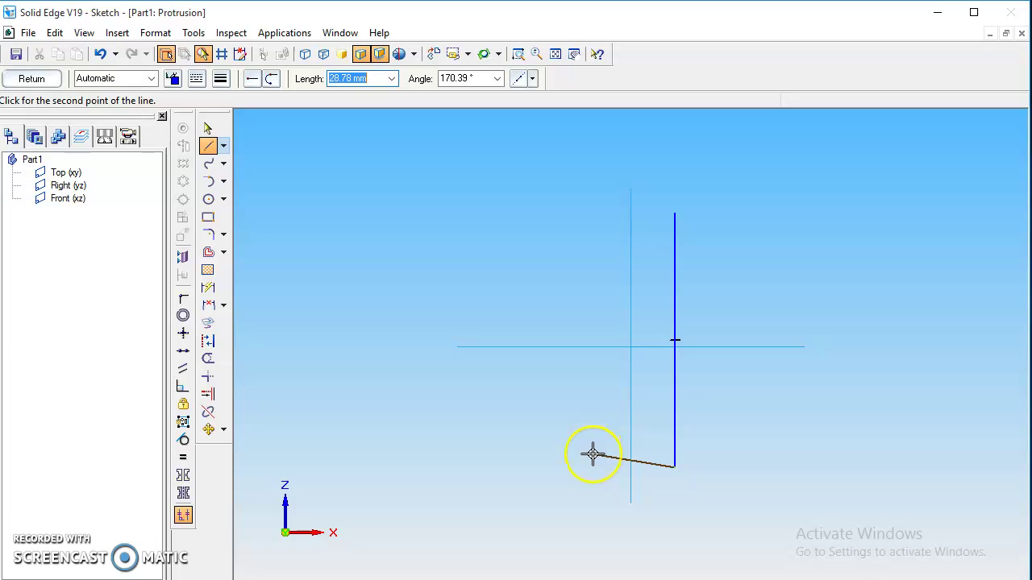
{"action": "type", "text": "31.04"}
{"action": "key", "text": "Tab"}
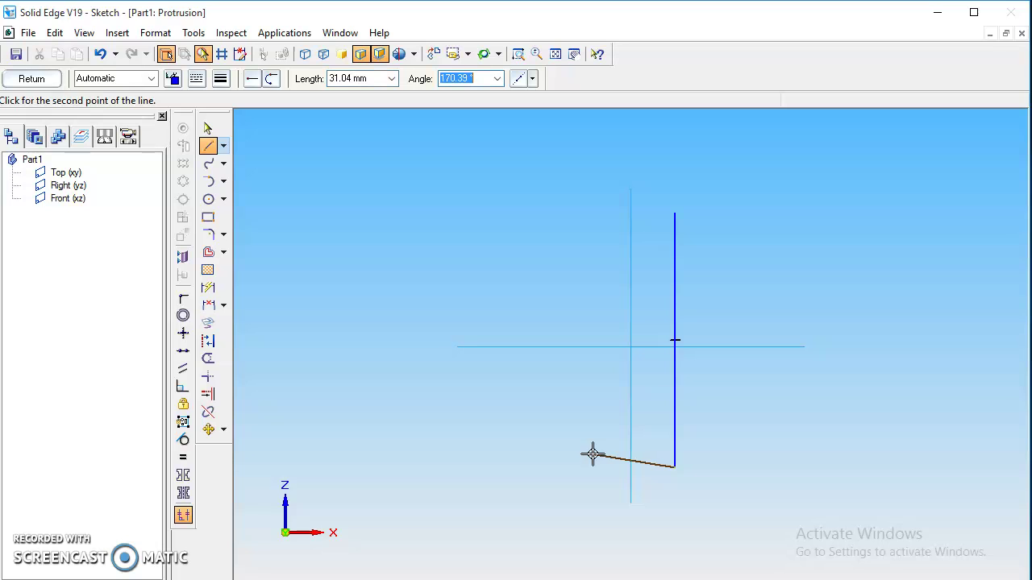
{"action": "mouse_move", "coordinate": [592, 454]}
{"action": "left_mouse_down"}
{"action": "mouse_move", "coordinate": [585, 477]}
{"action": "mouse_move", "coordinate": [582, 468]}
{"action": "left_mouse_up"}
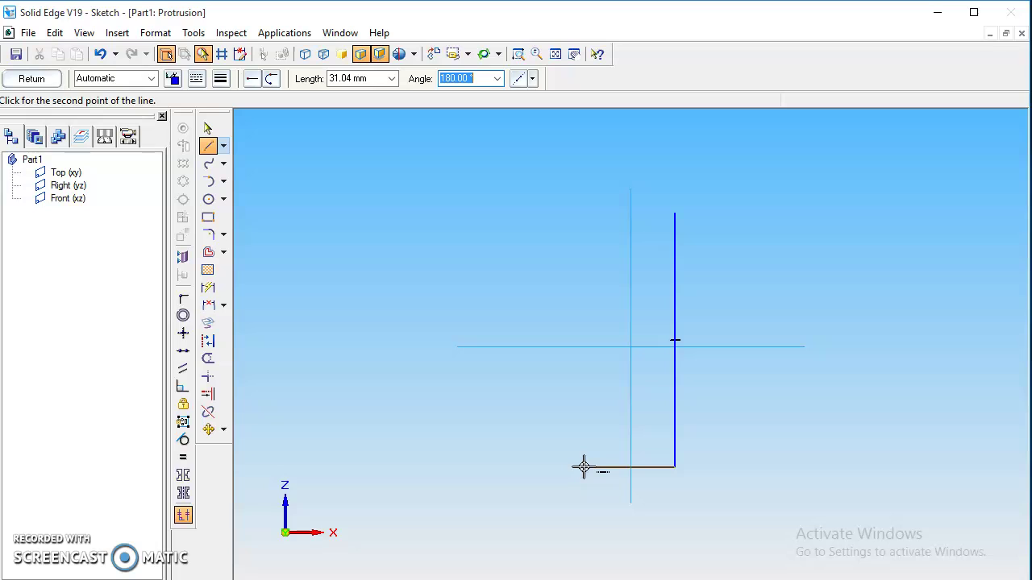
{"action": "left_click", "coordinate": [584, 467]}
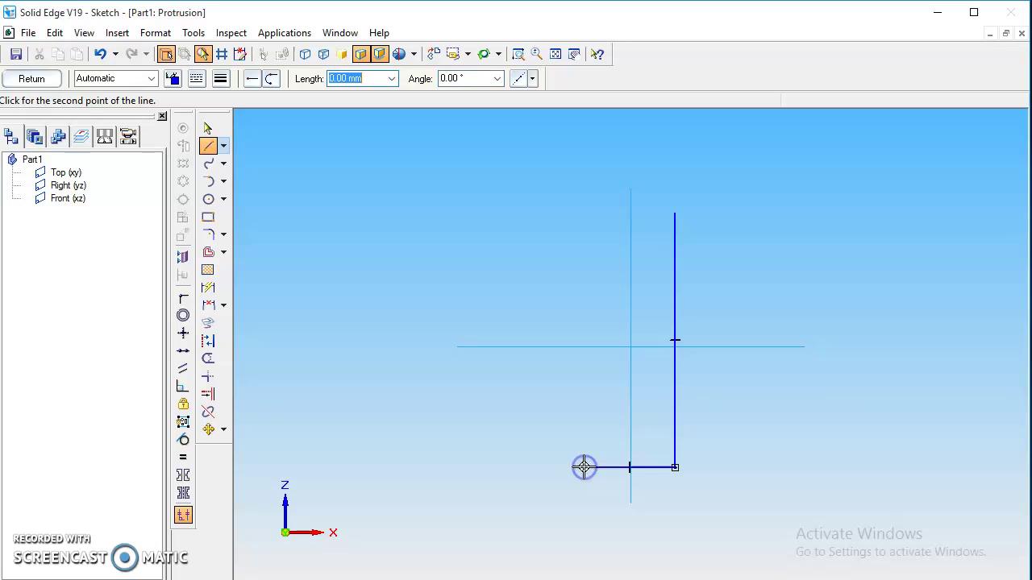
{"action": "right_click", "coordinate": [704, 411]}
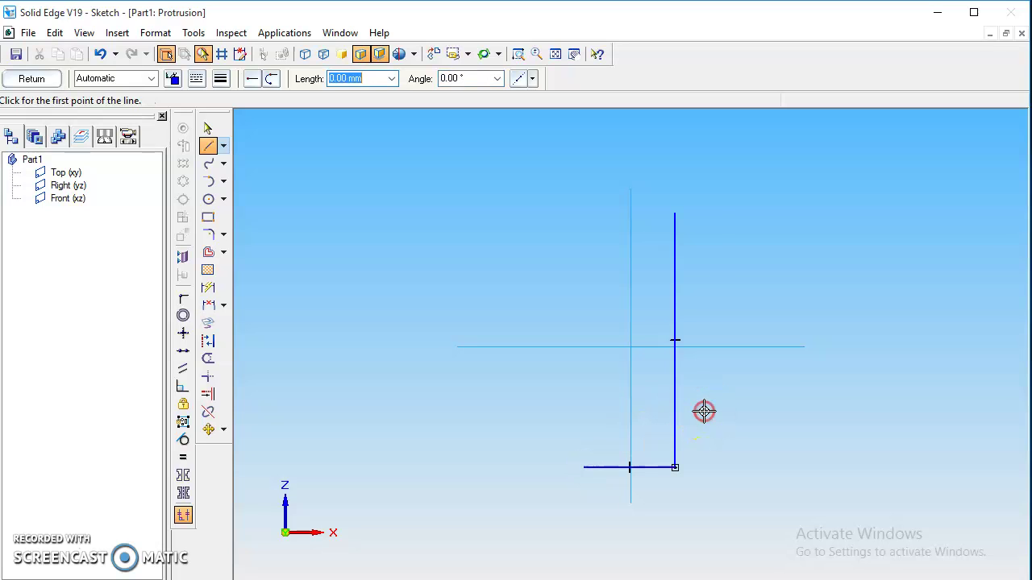
- Draw a 33.96 mm horizontal line at 180° from the vertical line's upper end, and close the profile with a tapered side line
{"action": "left_click", "coordinate": [675, 214]}
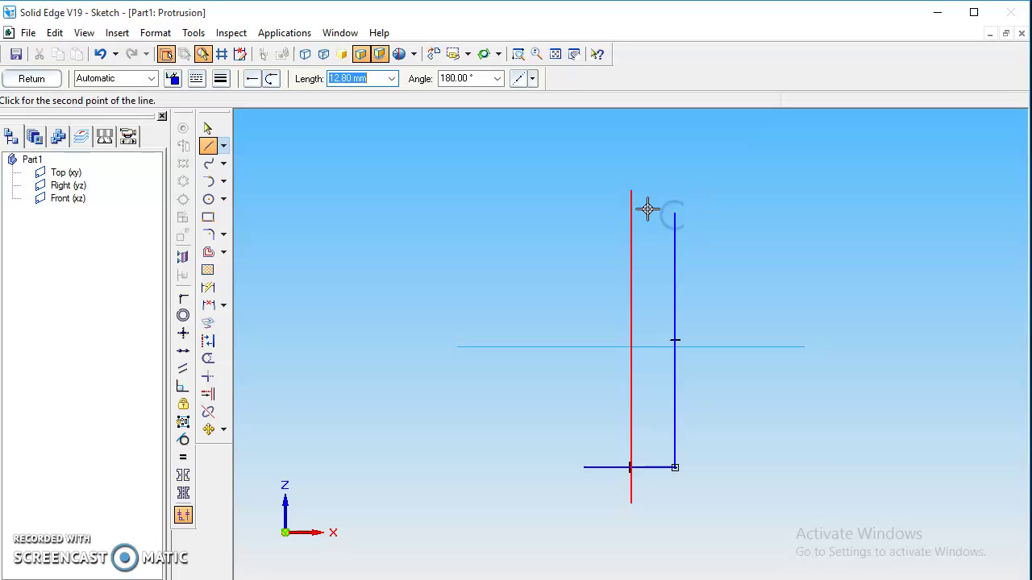
{"action": "type", "text": "33.96"}
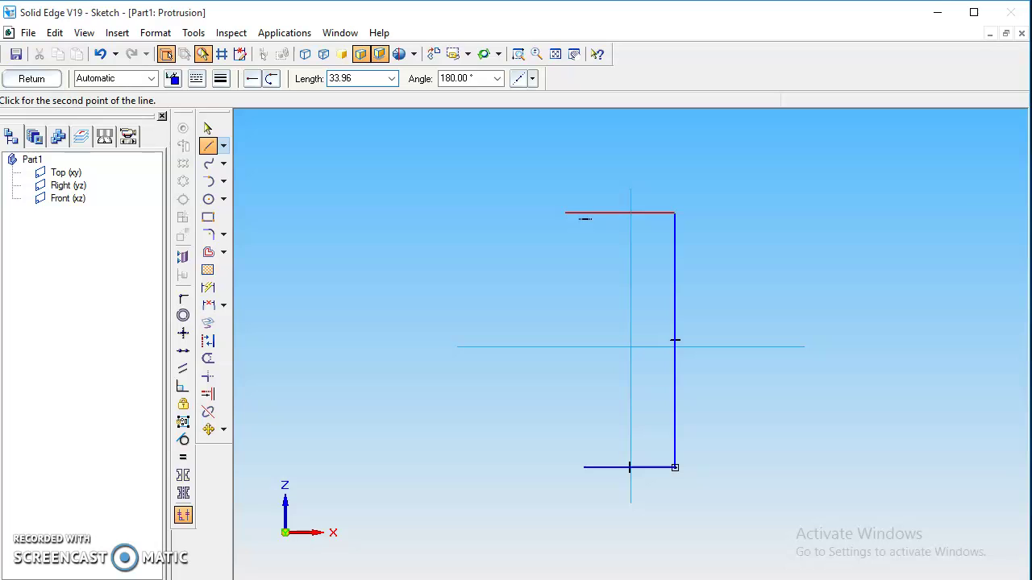
{"action": "key", "text": "Tab"}
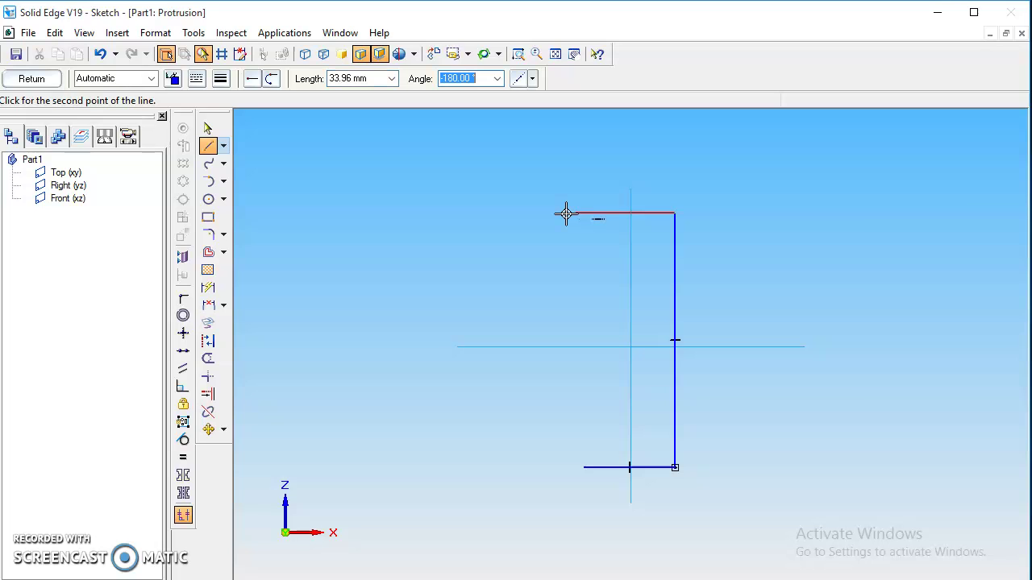
{"action": "left_click", "coordinate": [567, 214]}
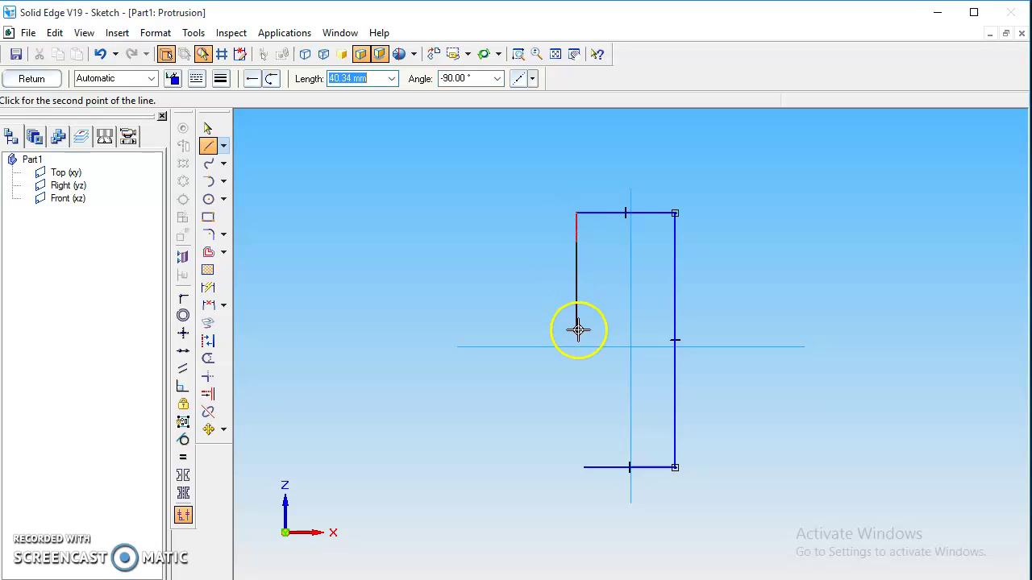
{"action": "left_click", "coordinate": [584, 467]}
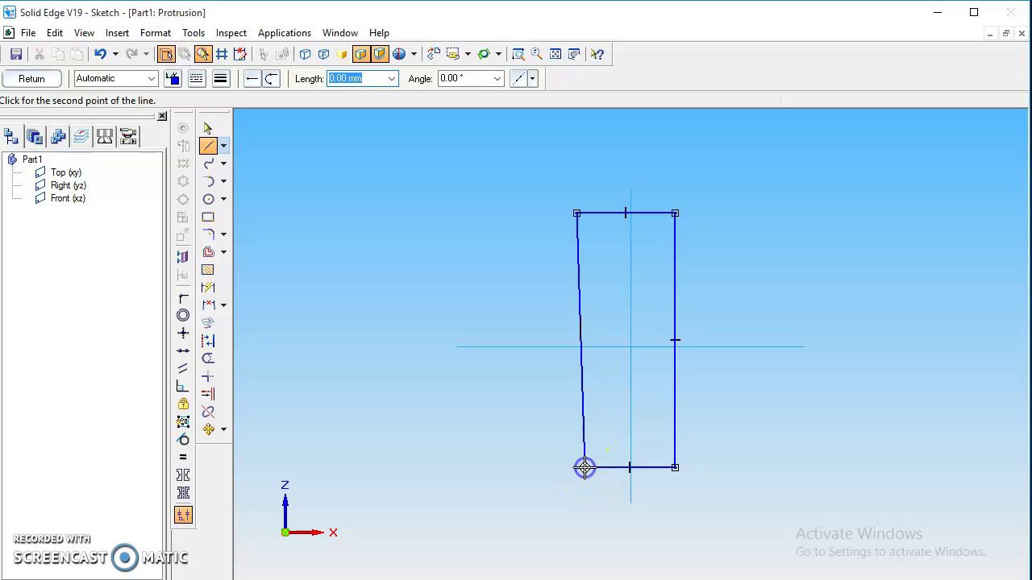
{"action": "right_click", "coordinate": [558, 349]}
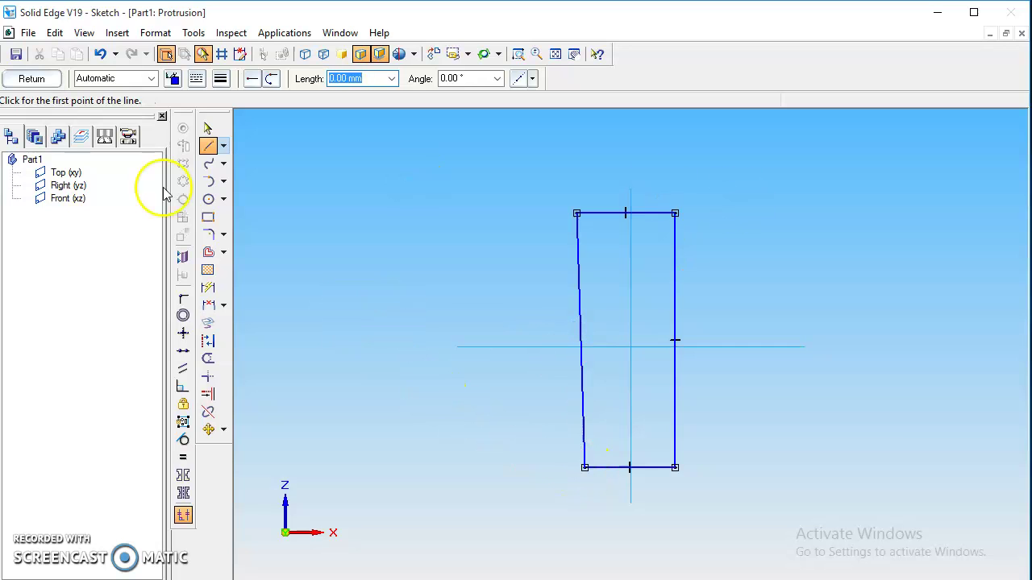
- Move the whole profile vertically so the midpoint of its 88 mm side lies on the horizontal reference axis
{"action": "left_click", "coordinate": [207, 128]}
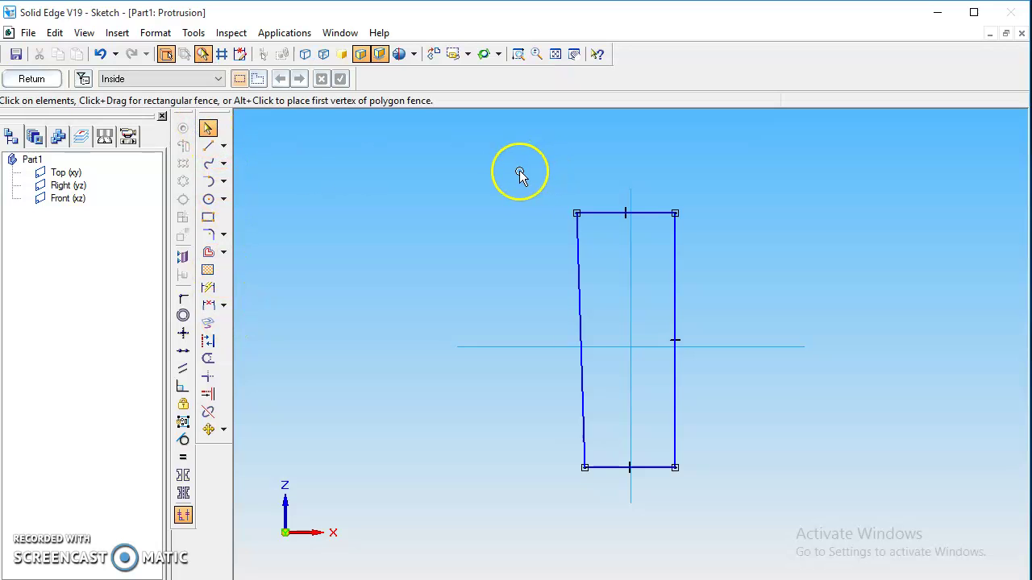
{"action": "left_click_drag", "start_coordinate": [520, 171], "coordinate": [732, 520]}
{"action": "left_click", "coordinate": [209, 431]}
{"action": "left_click", "coordinate": [211, 431]}
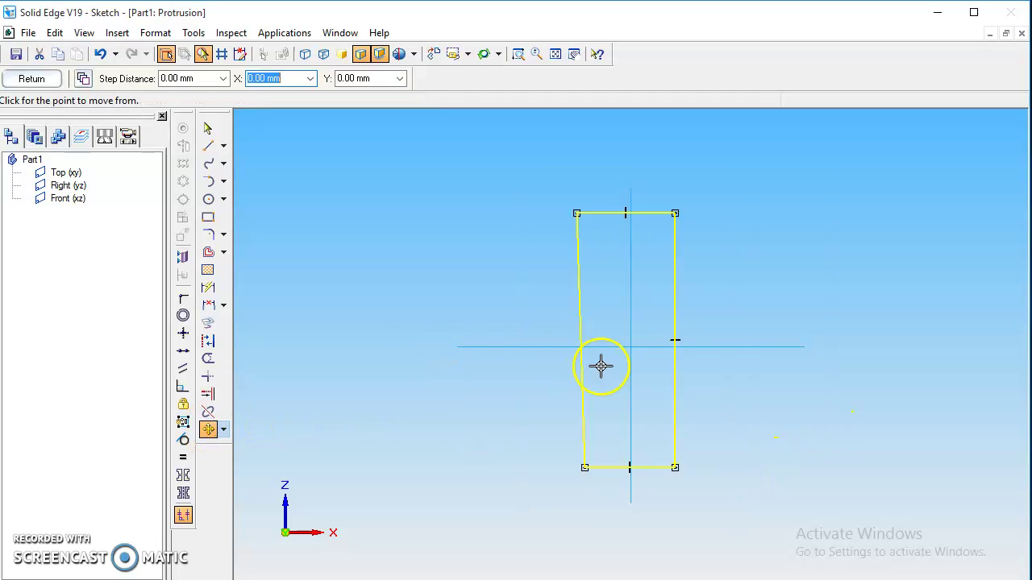
{"action": "left_click", "coordinate": [674, 341]}
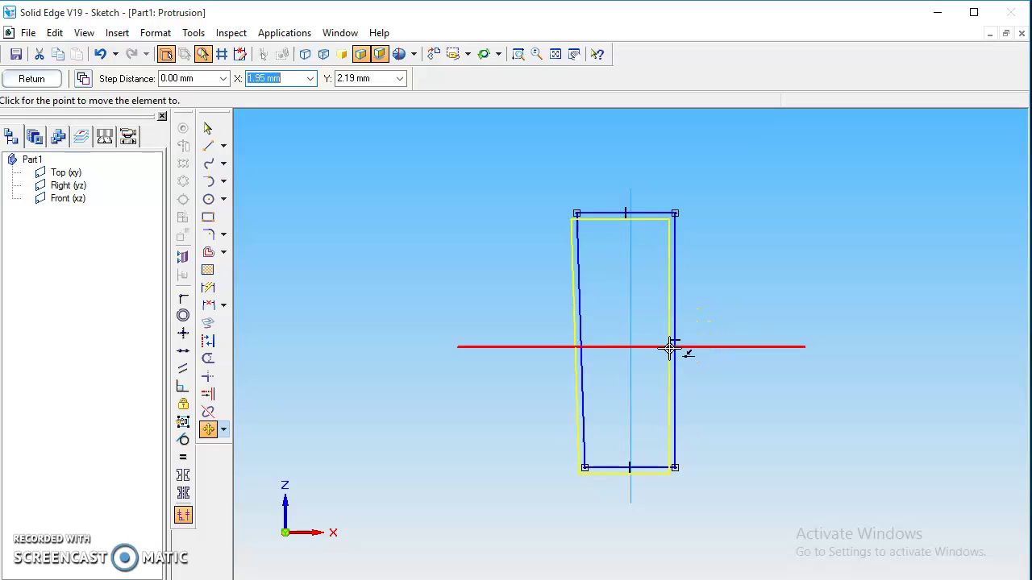
{"action": "left_click", "coordinate": [675, 347]}
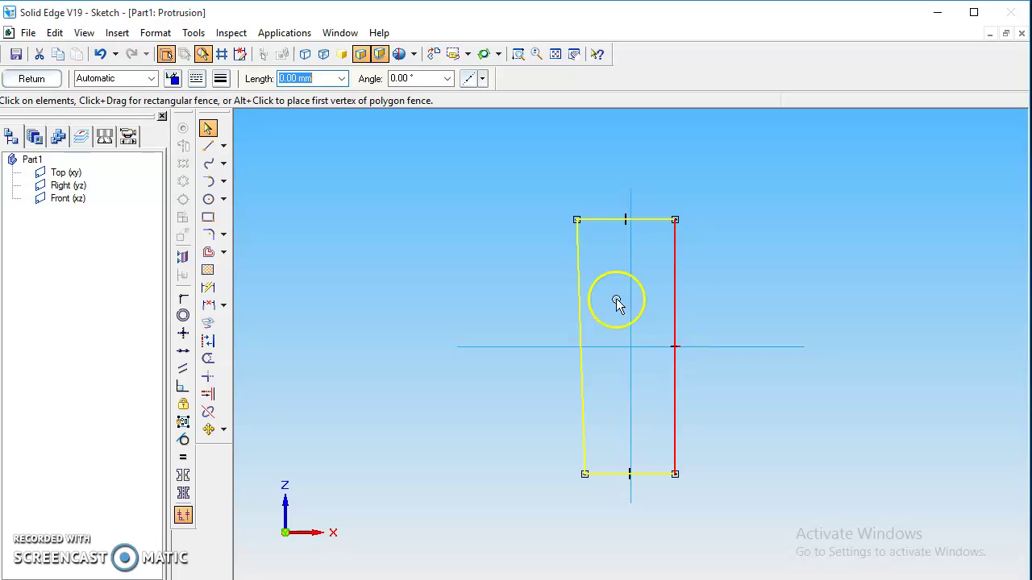
- Move the whole profile horizontally so the midpoint of its upper edge lies on the vertical reference axis
{"action": "left_click", "coordinate": [545, 211]}
{"action": "mouse_move", "coordinate": [520, 196]}
{"action": "left_mouse_down"}
{"action": "mouse_move", "coordinate": [733, 410]}
{"action": "mouse_move", "coordinate": [739, 525]}
{"action": "left_mouse_up"}
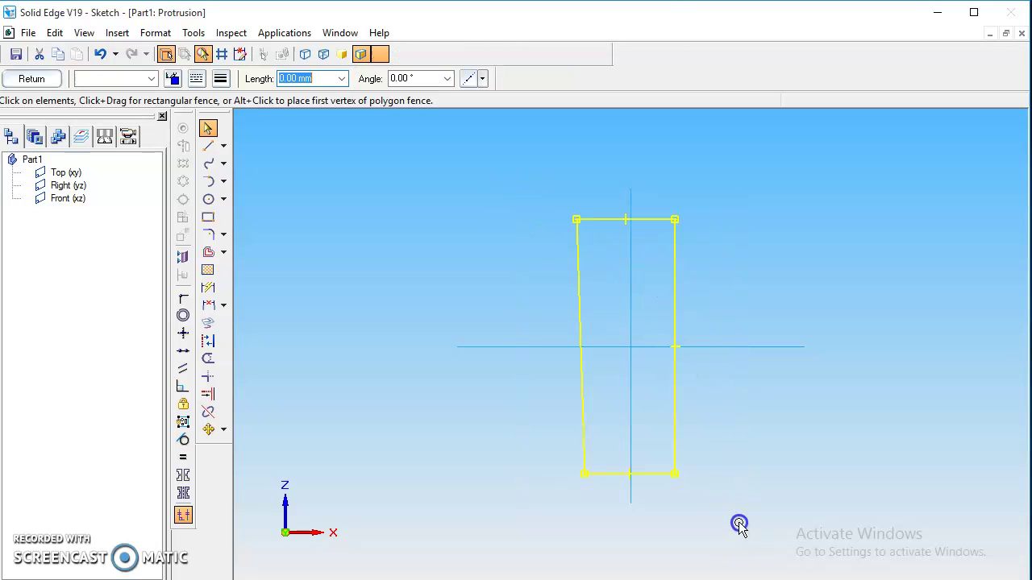
{"action": "left_click", "coordinate": [209, 430]}
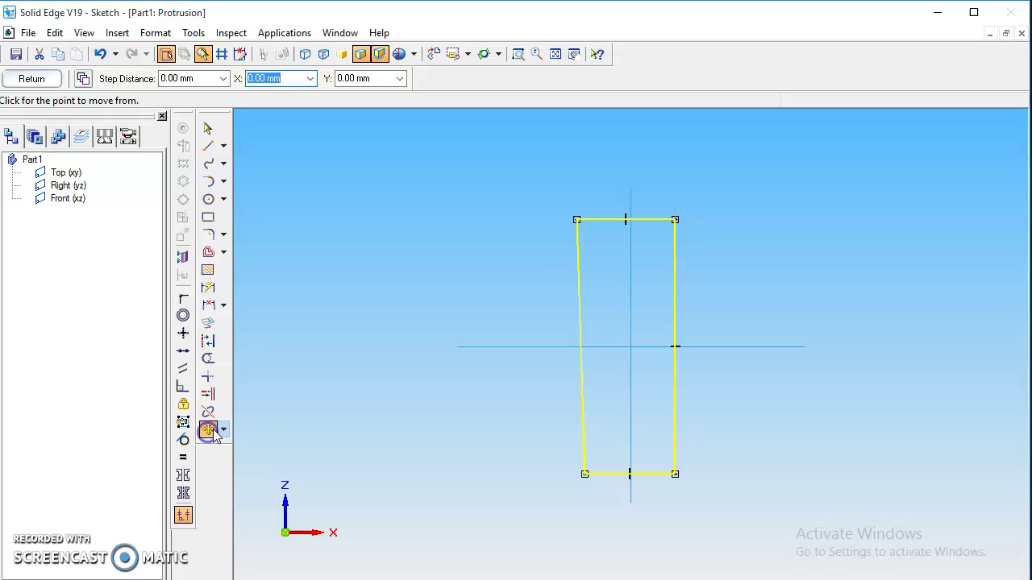
{"action": "left_click", "coordinate": [626, 219]}
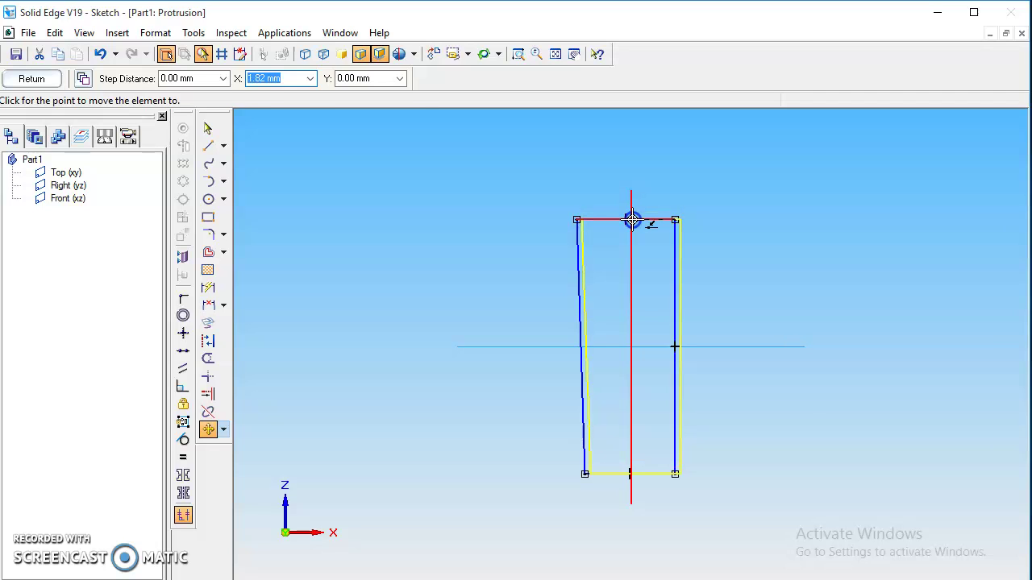
{"action": "left_click", "coordinate": [631, 219]}
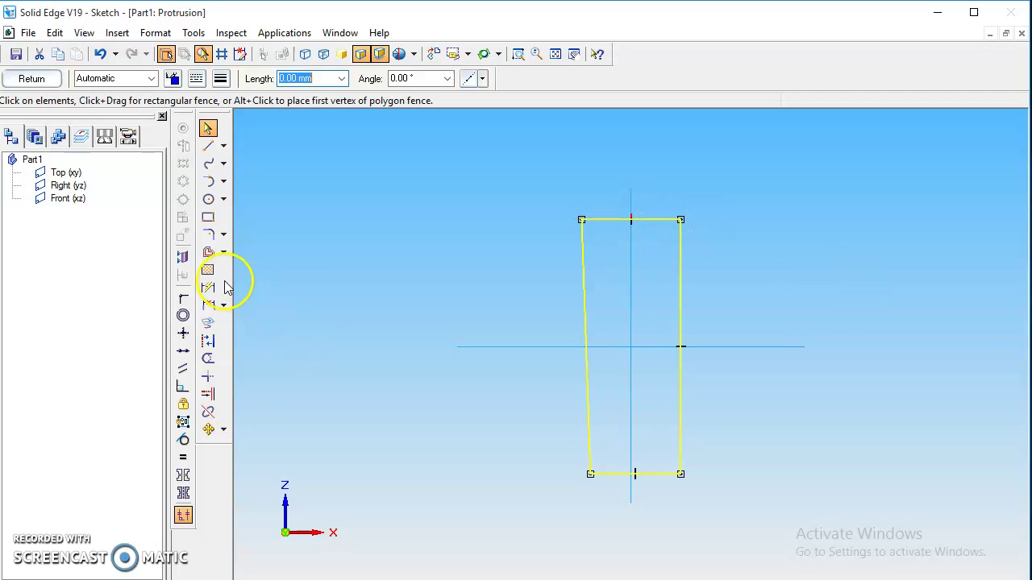
- Draw a three-point arc of radius 25 mm between the ends of the profile's upper edge, bulging outward
{"action": "left_click", "coordinate": [224, 184]}
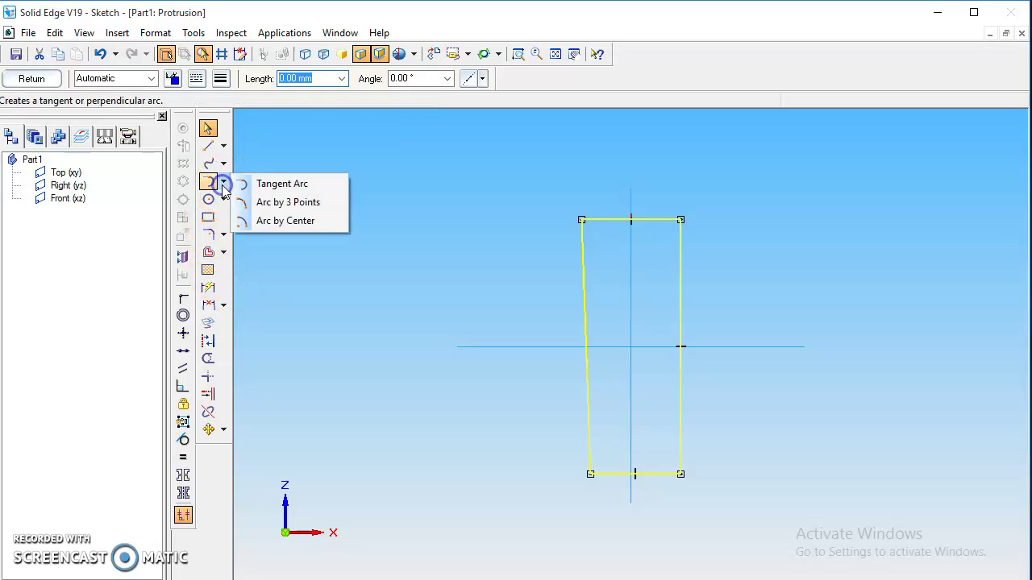
{"action": "left_click", "coordinate": [288, 203]}
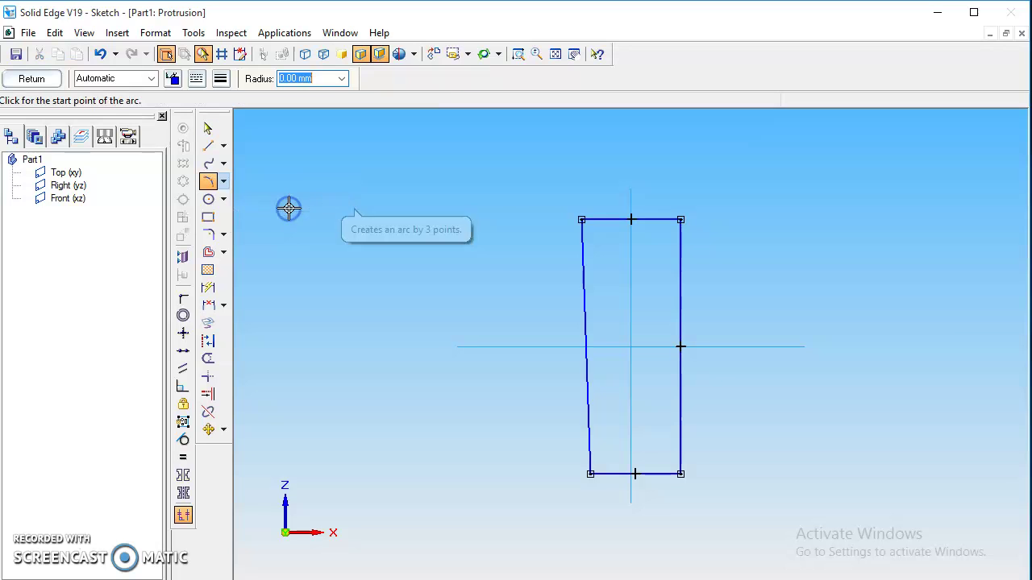
{"action": "left_click", "coordinate": [581, 220]}
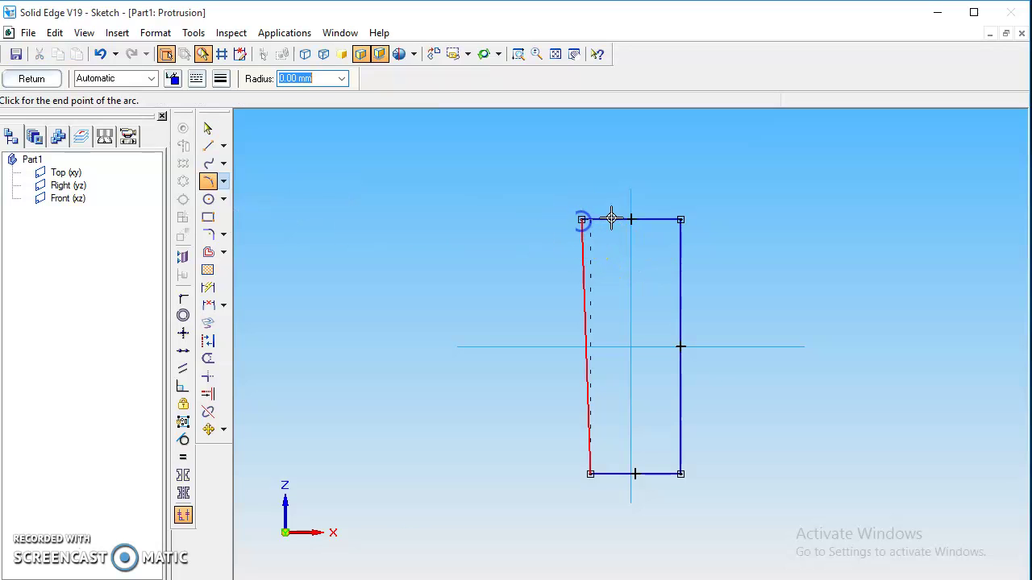
{"action": "left_click", "coordinate": [681, 219]}
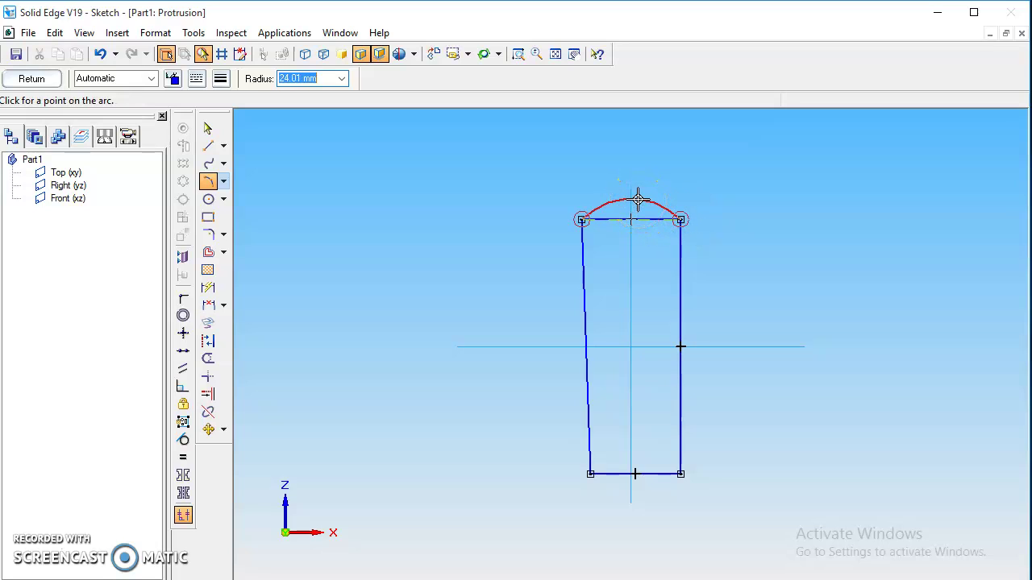
{"action": "type", "text": "2"}
{"action": "key", "text": "Return"}
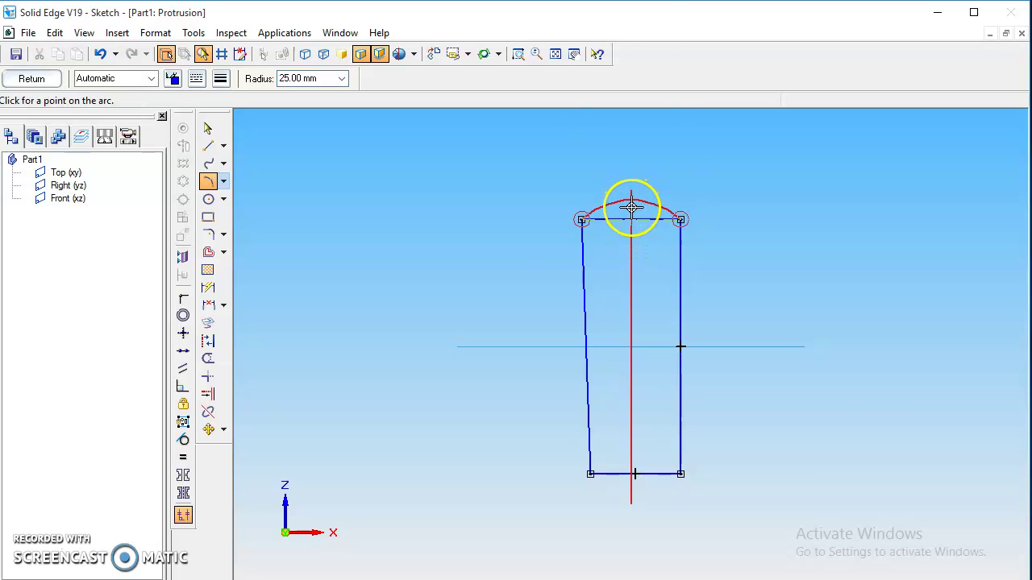
{"action": "left_click", "coordinate": [632, 208]}
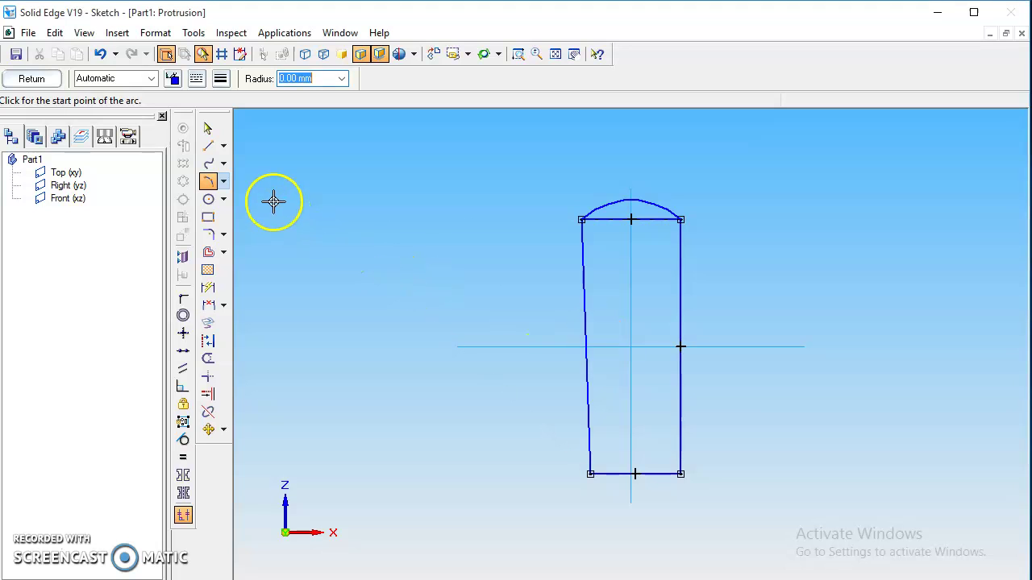
- Draw a three-point arc of radius 25 mm between the ends of the profile's lower edge, bulging outward
{"action": "left_click", "coordinate": [208, 182]}
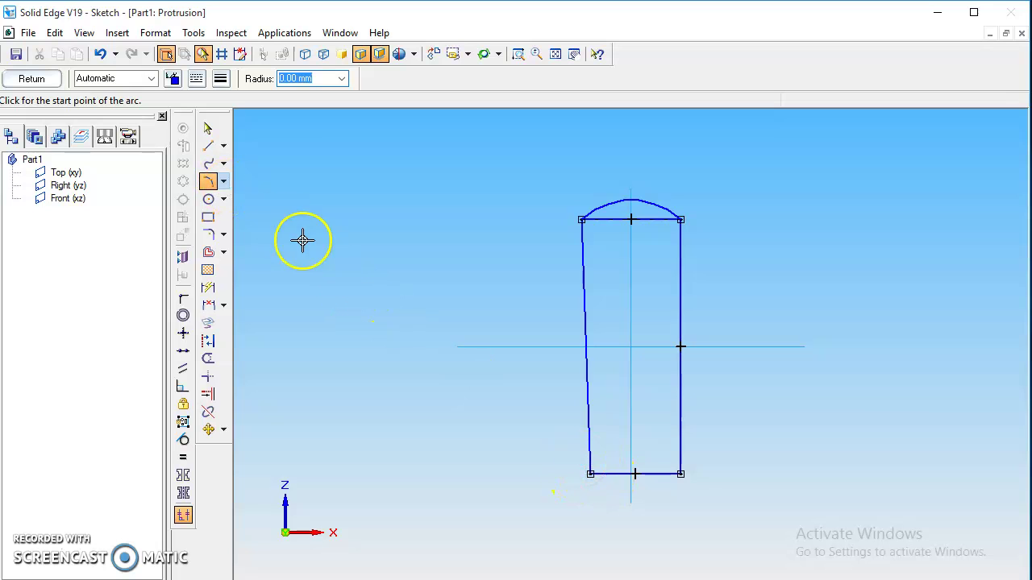
{"action": "left_click", "coordinate": [224, 184]}
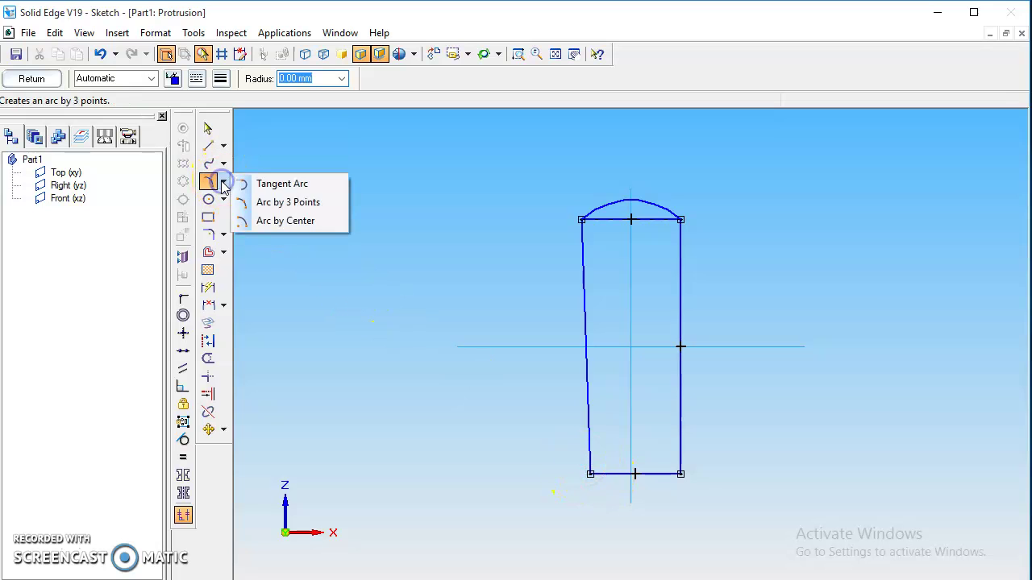
{"action": "left_click", "coordinate": [284, 202]}
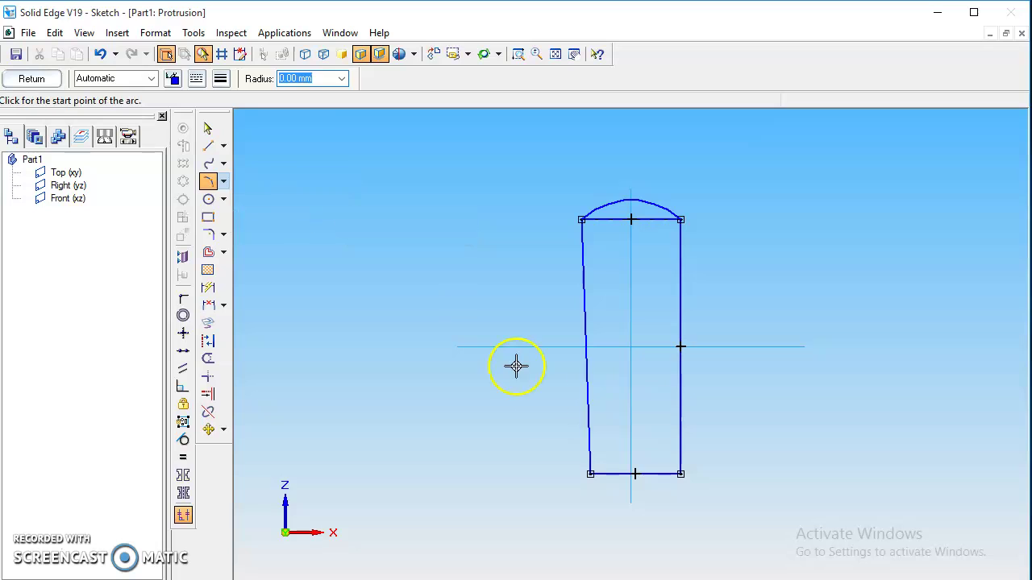
{"action": "left_click", "coordinate": [590, 475]}
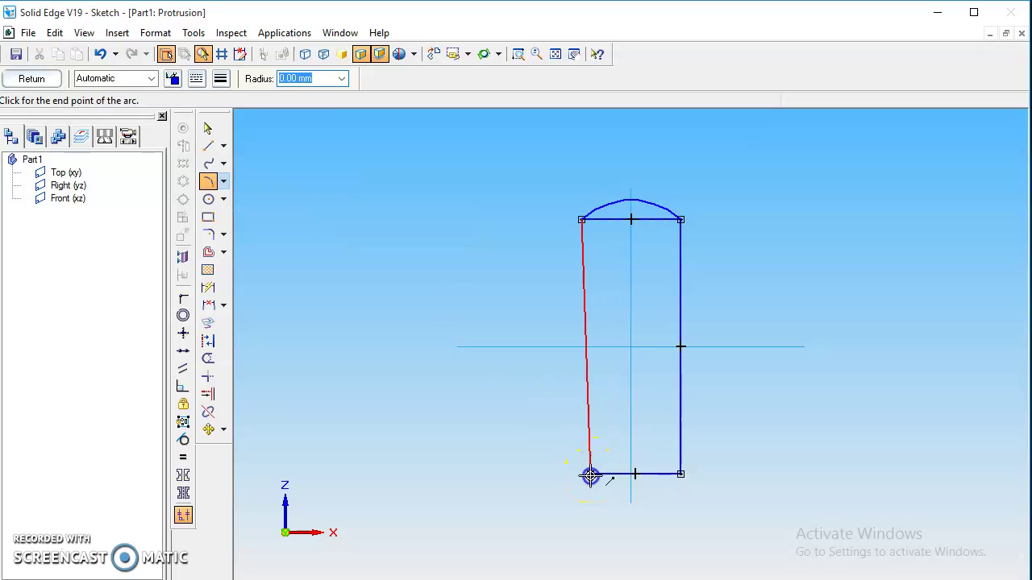
{"action": "left_click", "coordinate": [681, 475]}
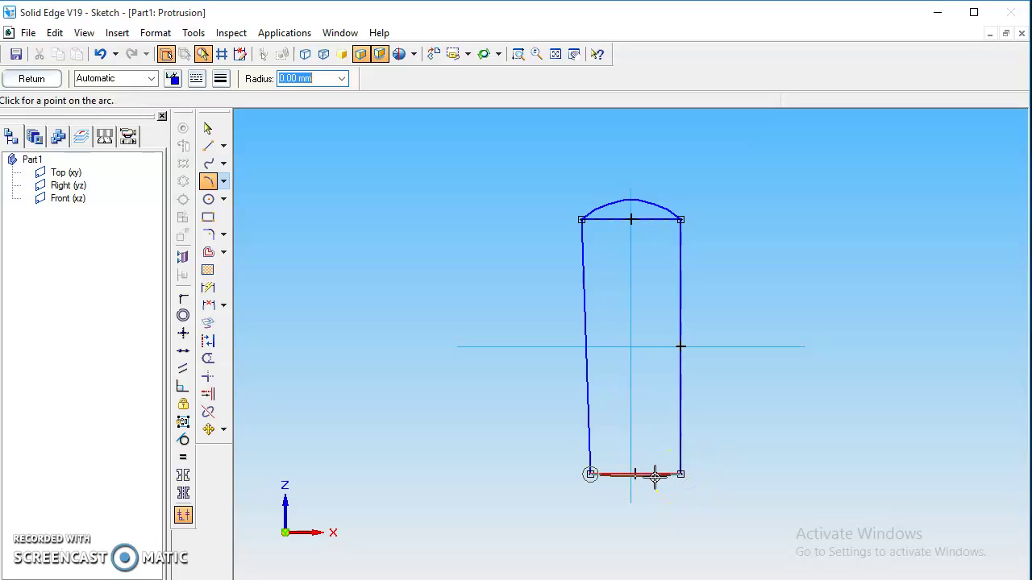
{"action": "type", "text": "25"}
{"action": "key", "text": "Return"}
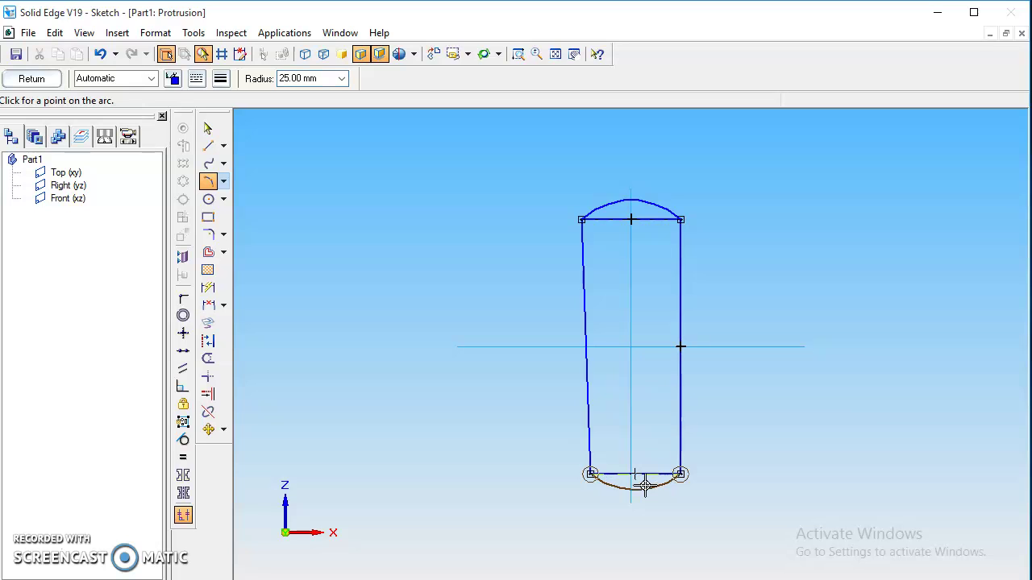
{"action": "left_click", "coordinate": [636, 493]}
{"action": "left_click", "coordinate": [638, 482]}
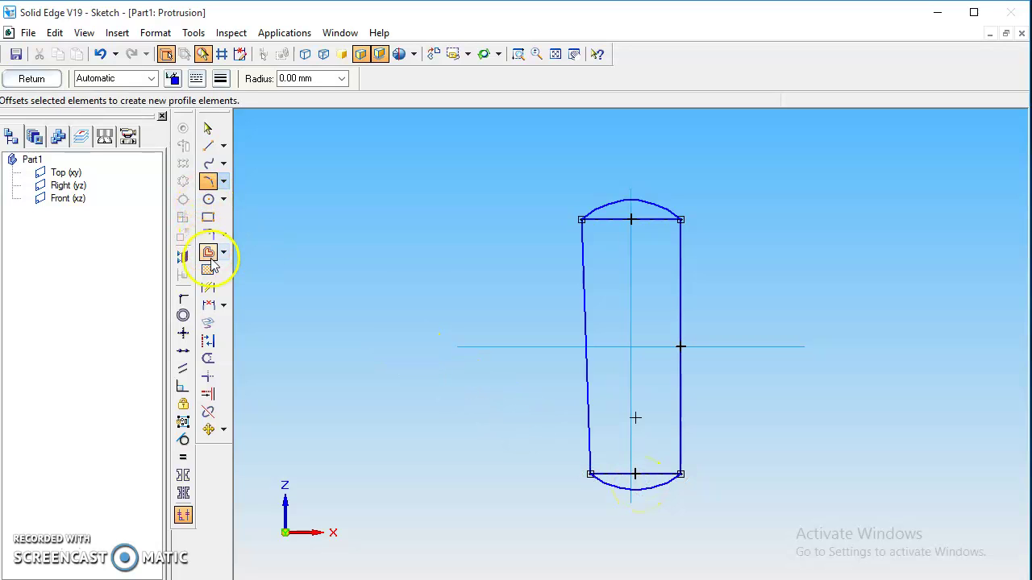
- Trim away the straight upper and lower edges of the profile, keeping the two end arcs
{"action": "left_click", "coordinate": [208, 359]}
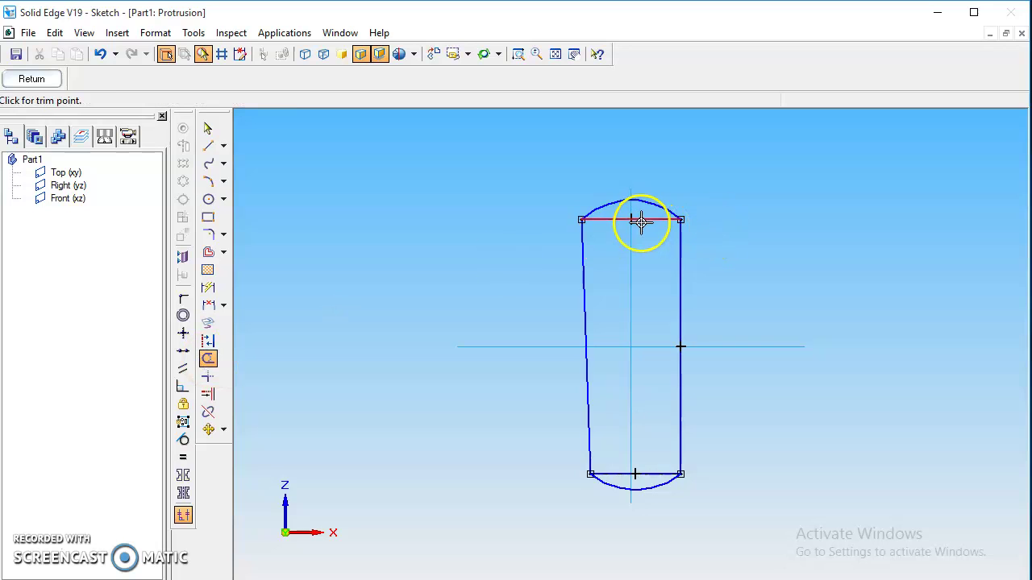
{"action": "left_click_drag", "start_coordinate": [640, 214], "coordinate": [637, 242]}
{"action": "left_click_drag", "start_coordinate": [650, 461], "coordinate": [646, 476]}
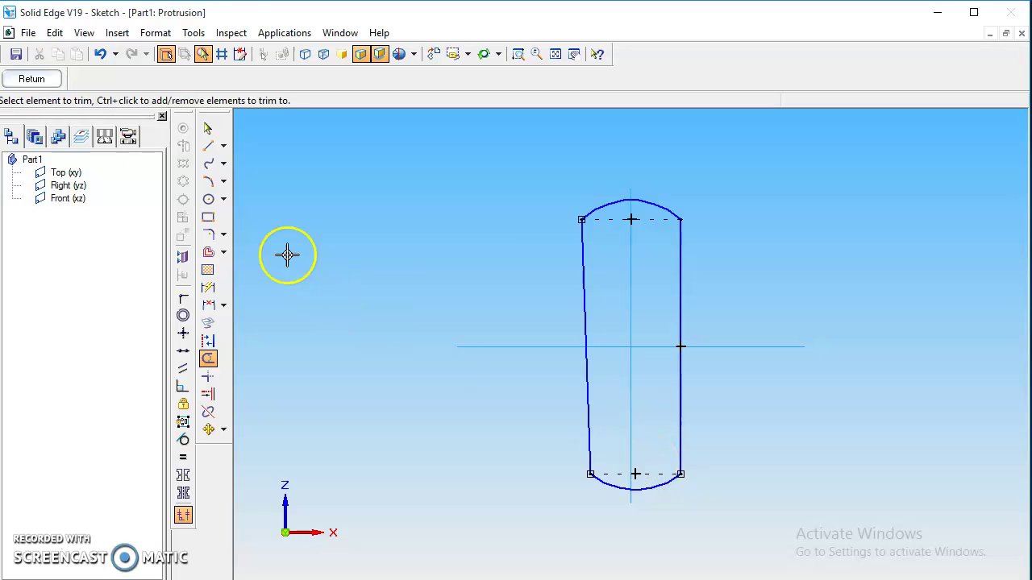
- Try to finish the profile sketch, and highlight the elements behind the reported profile error
{"action": "left_click", "coordinate": [33, 78]}
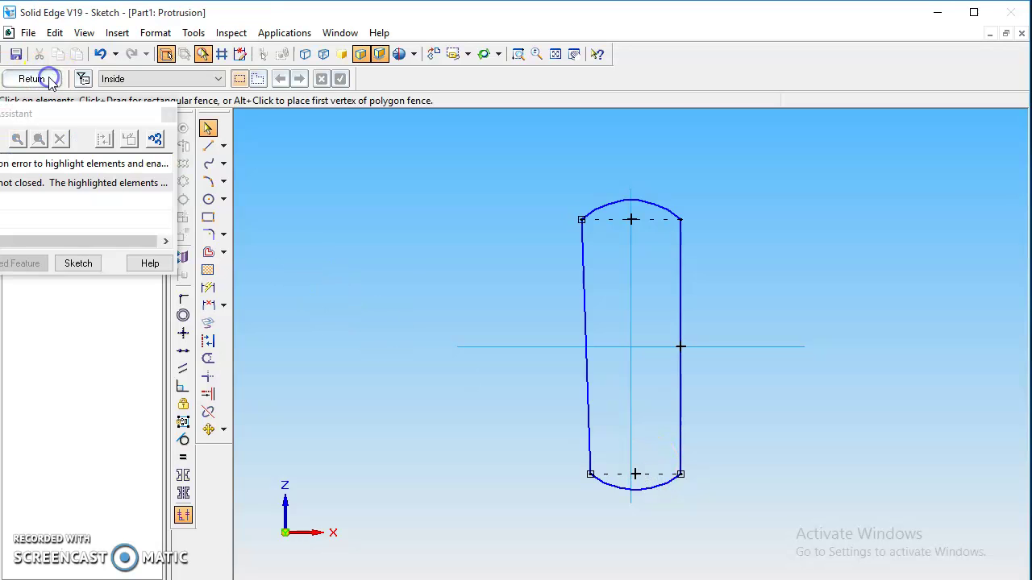
{"action": "mouse_move", "coordinate": [17, 197]}
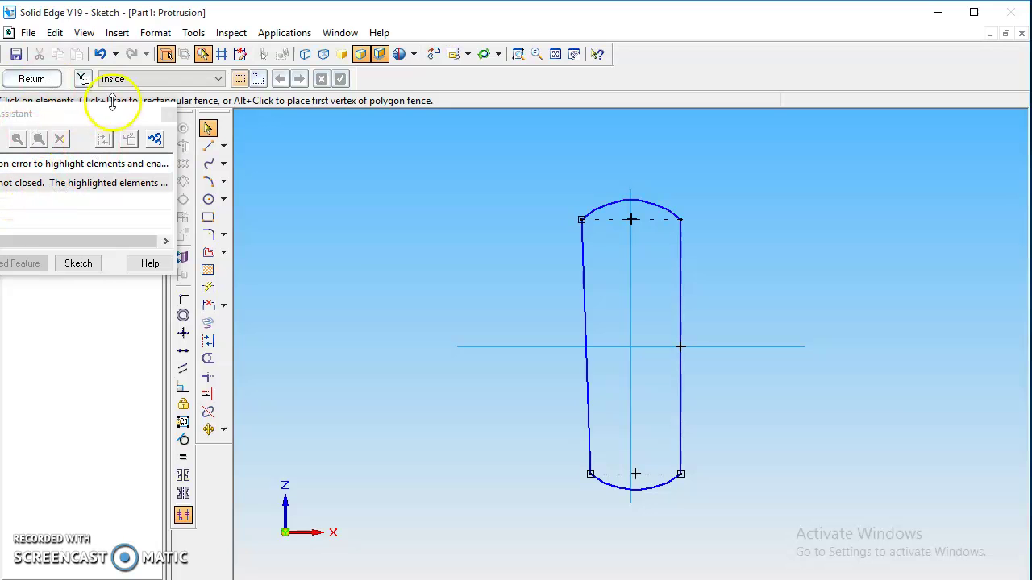
{"action": "left_click_drag", "start_coordinate": [108, 112], "coordinate": [208, 129]}
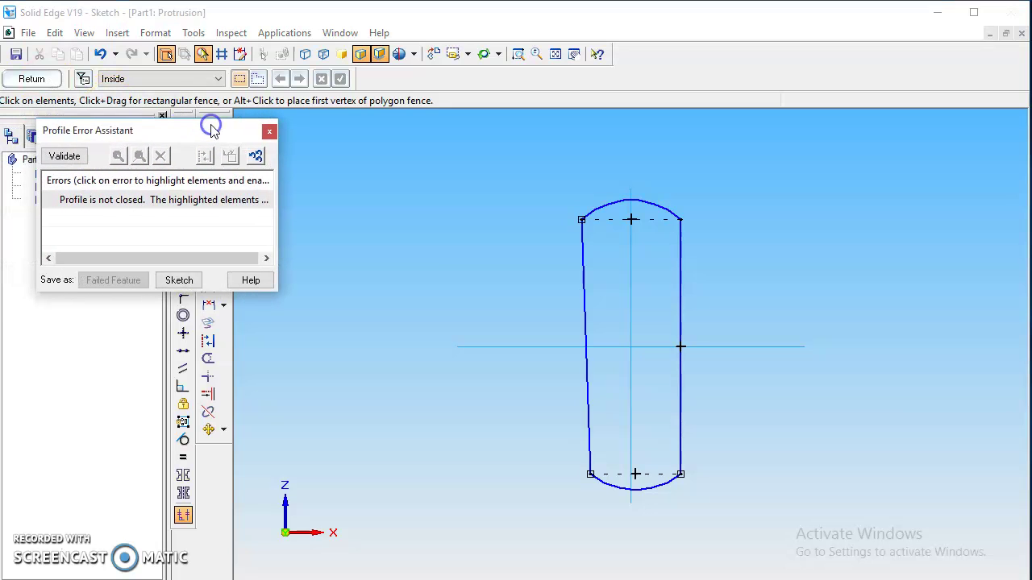
{"action": "left_click", "coordinate": [197, 203]}
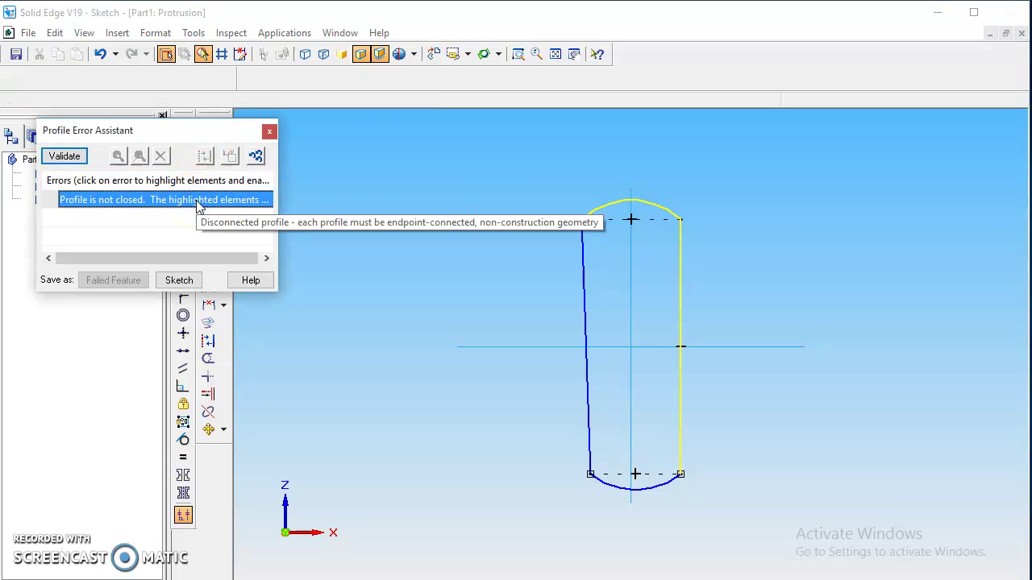
{"action": "left_click", "coordinate": [269, 131]}
- Delete the vertical side line and redraw it between the open ends of the upper and lower arcs
{"action": "left_click", "coordinate": [680, 269]}
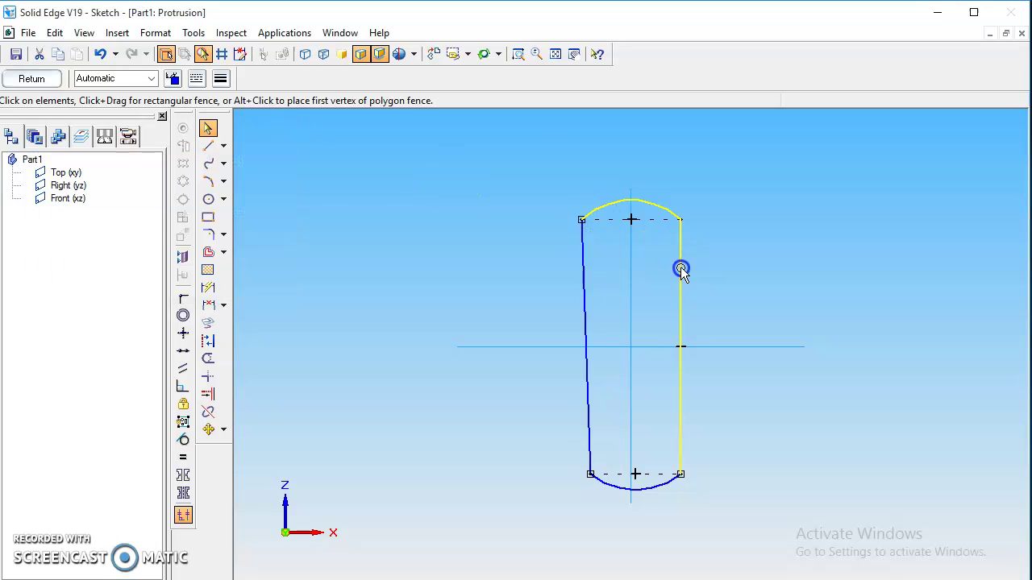
{"action": "key", "text": "Delete"}
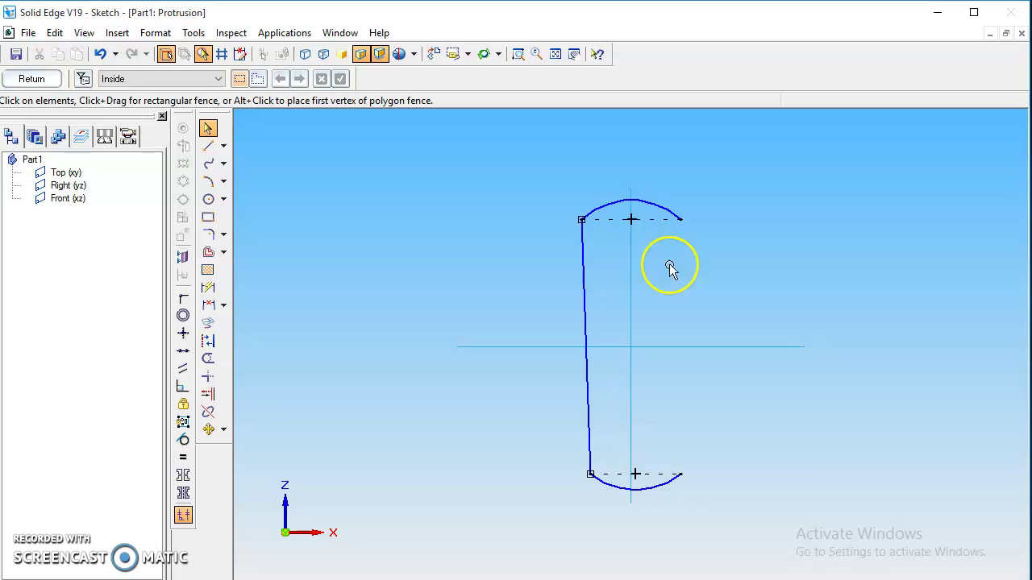
{"action": "left_click", "coordinate": [207, 146]}
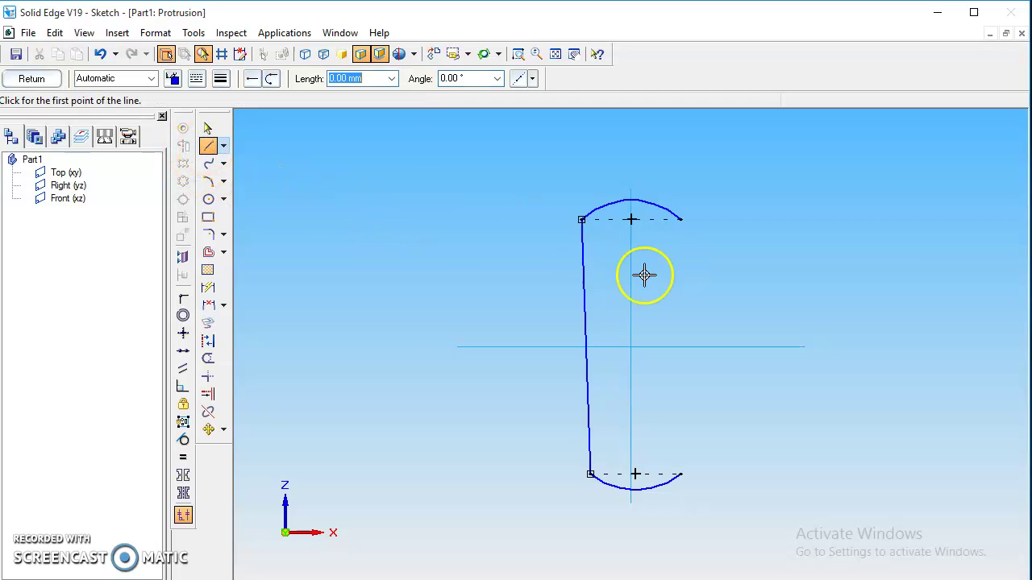
{"action": "left_click", "coordinate": [679, 220]}
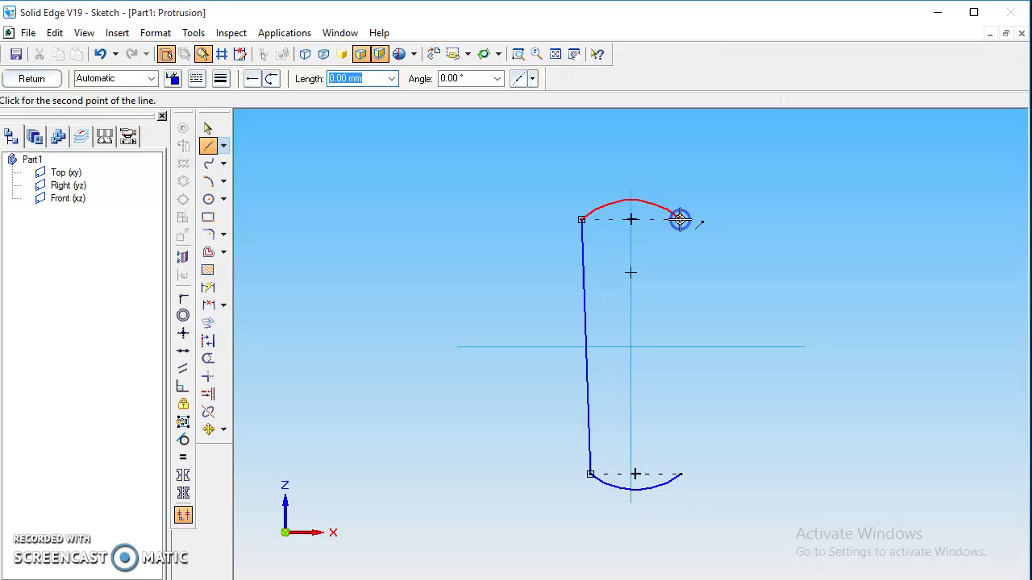
{"action": "left_click", "coordinate": [679, 475]}
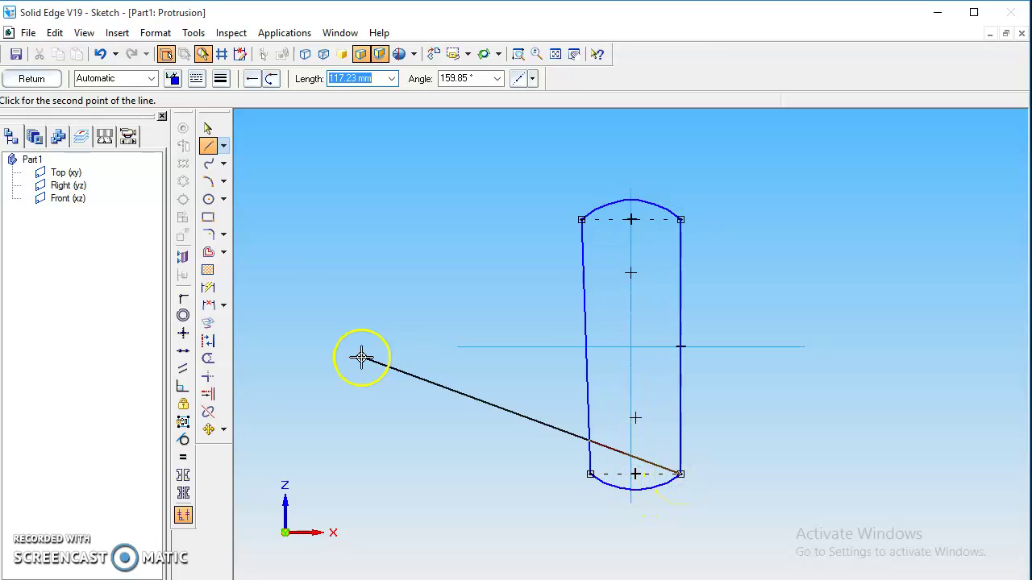
- Finish the profile sketch and extrude it symmetrically to a total thickness of 7.5 mm
{"action": "left_click", "coordinate": [34, 77]}
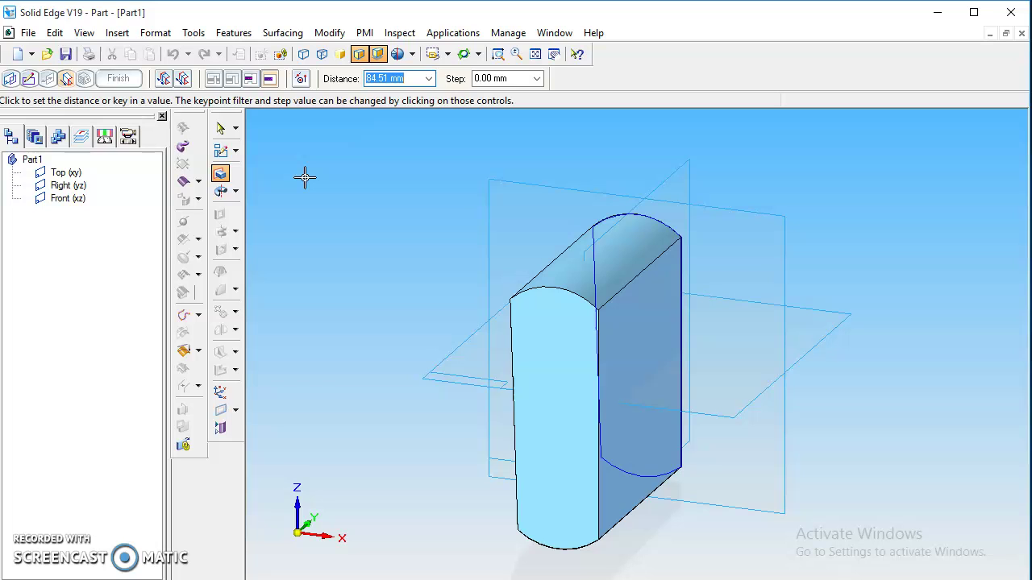
{"action": "type", "text": "7.5"}
{"action": "left_click", "coordinate": [184, 78]}
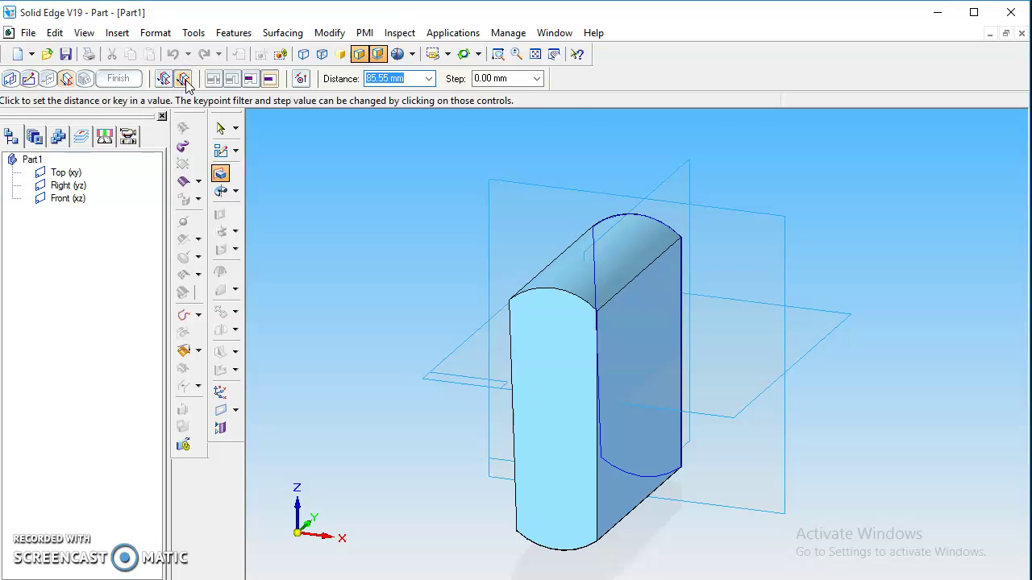
{"action": "type", "text": "7.5"}
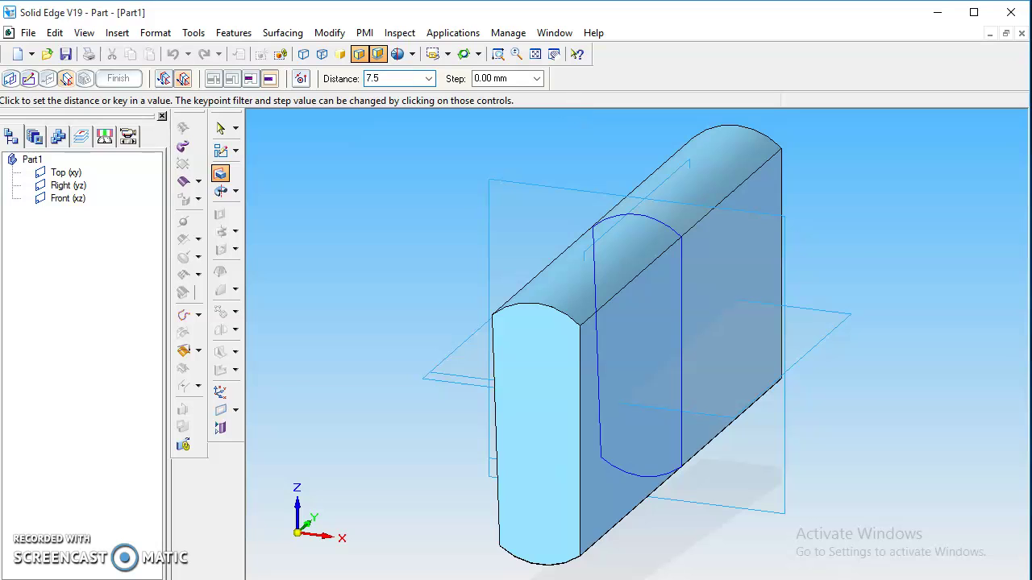
{"action": "key", "text": "Return"}
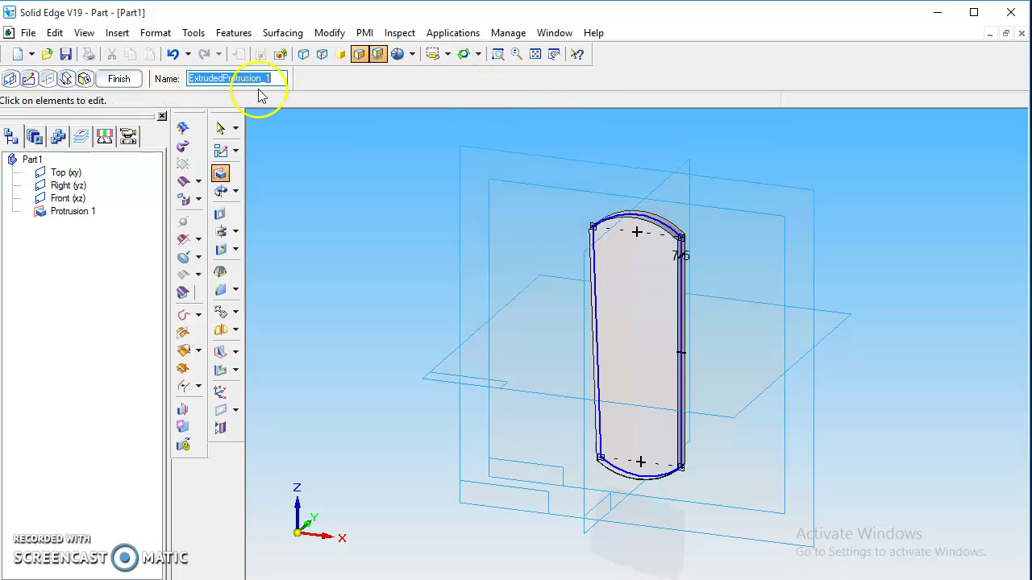
{"action": "left_click", "coordinate": [119, 79]}
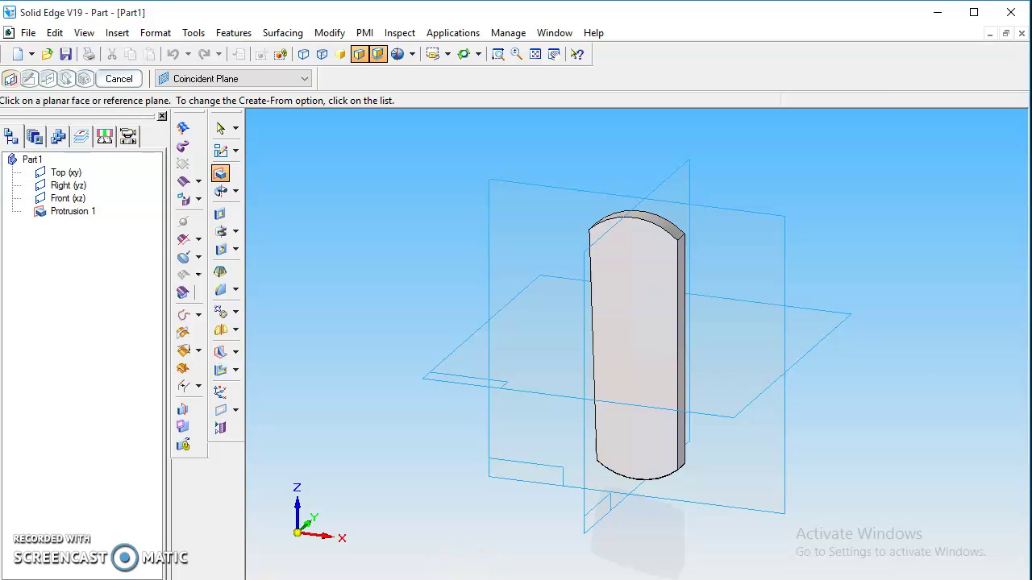
- Check the reference drawing in PowerPoint, and create a plane parallel to Top (xy) at 44 mm, through the solid's upper side corner
{"action": "left_click", "coordinate": [464, 579]}
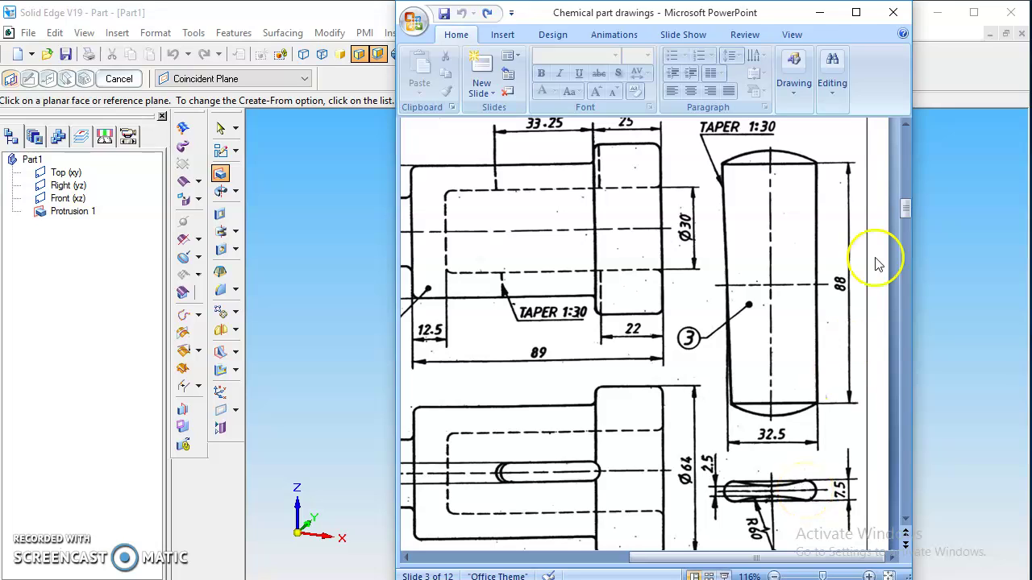
{"action": "left_click", "coordinate": [824, 17]}
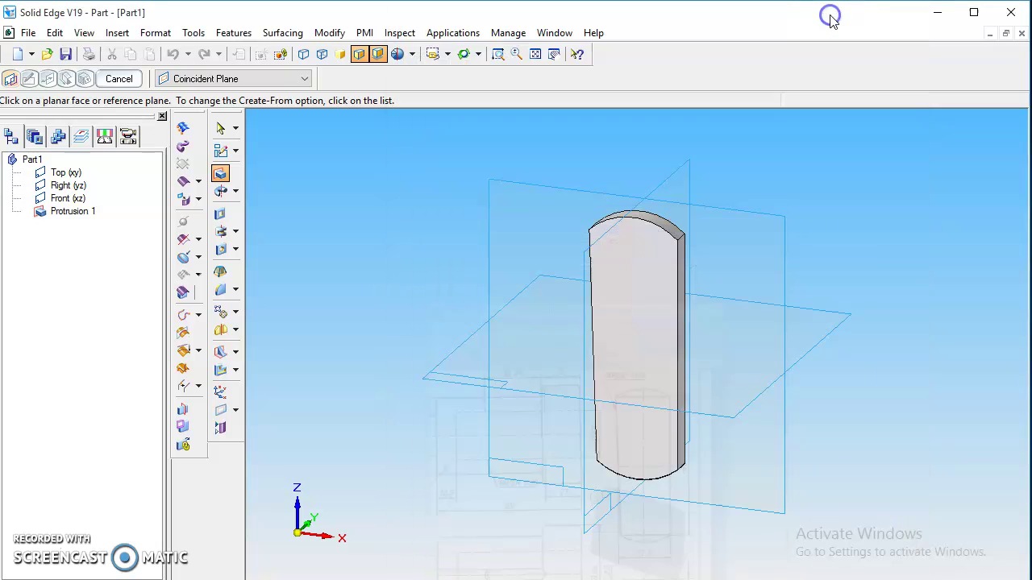
{"action": "left_click", "coordinate": [237, 412]}
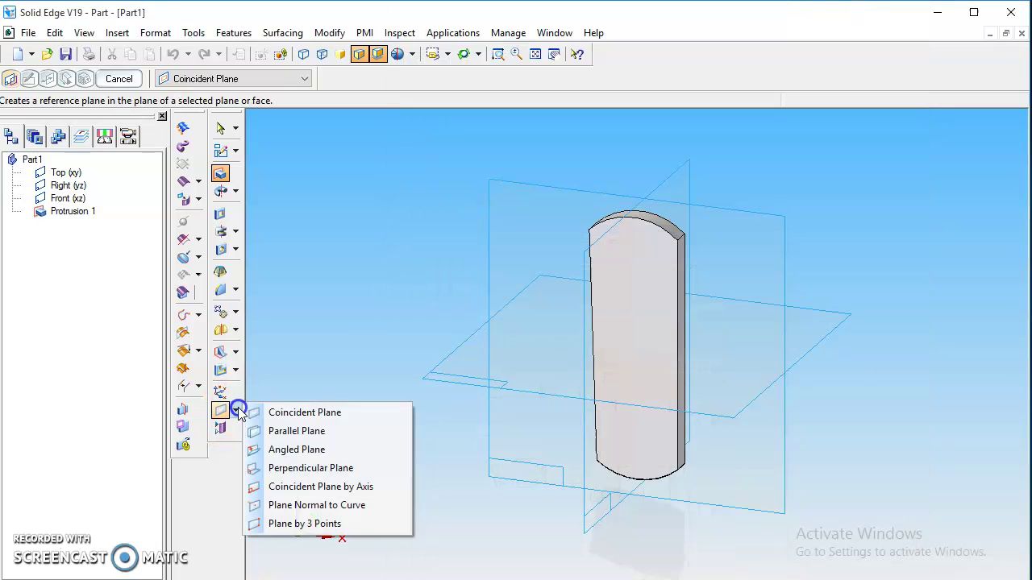
{"action": "left_click", "coordinate": [284, 432]}
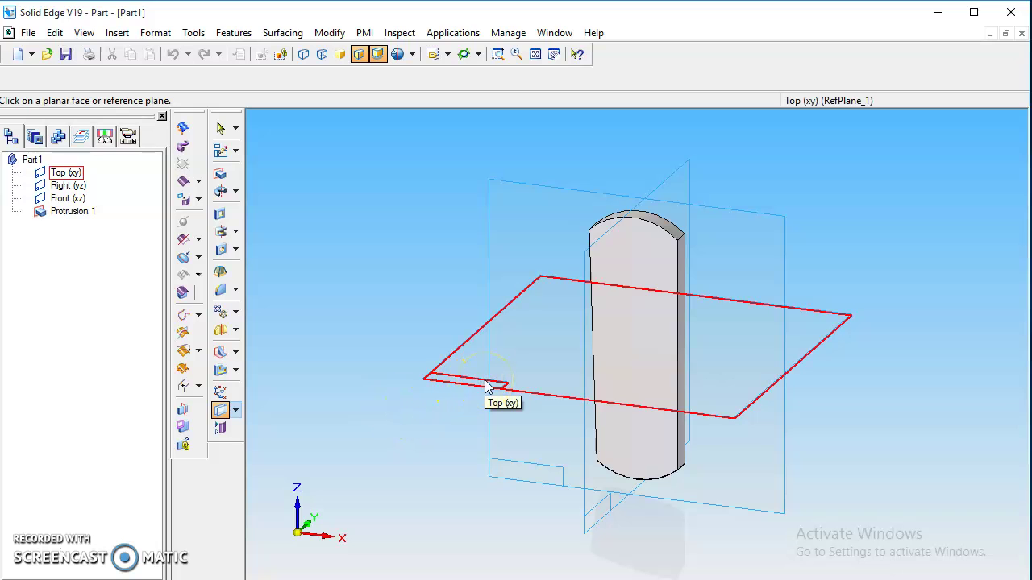
{"action": "left_click", "coordinate": [236, 411]}
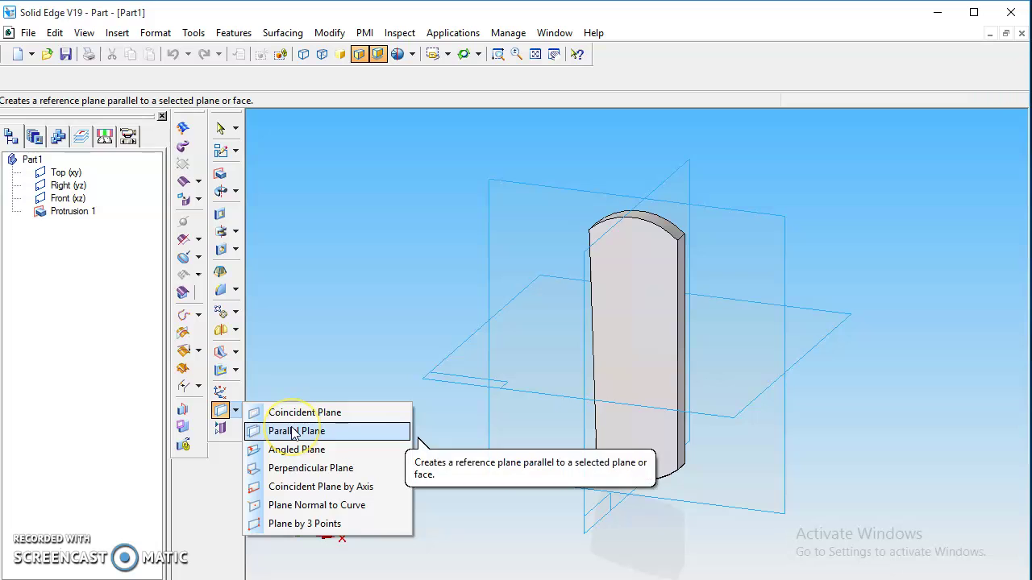
{"action": "left_click", "coordinate": [450, 383]}
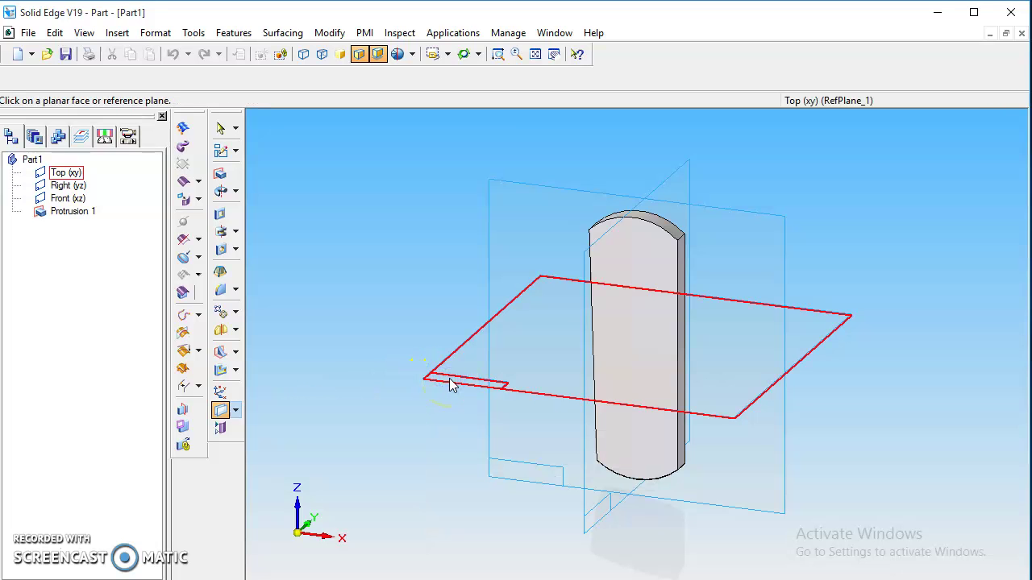
{"action": "left_click", "coordinate": [449, 384]}
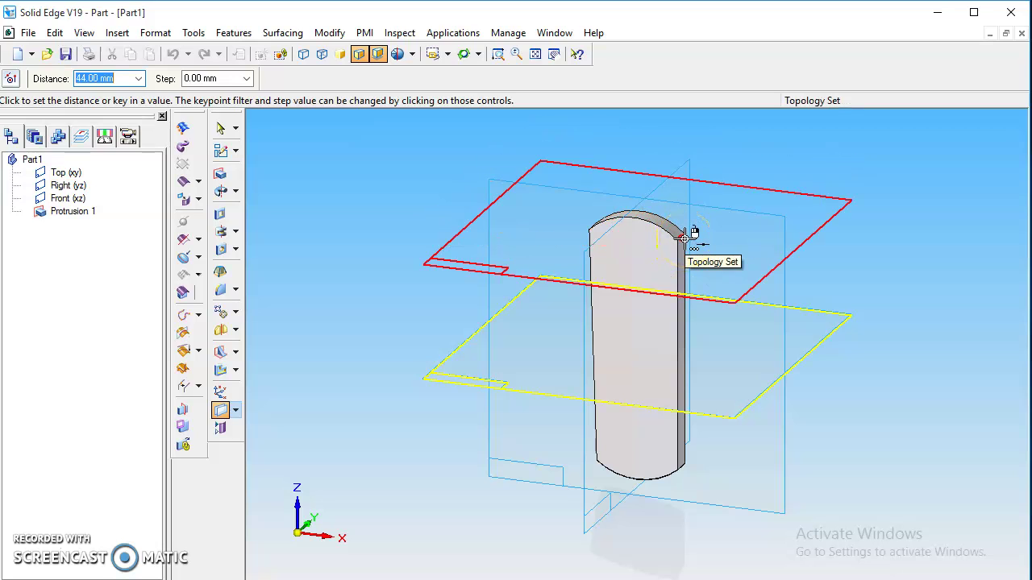
{"action": "left_click", "coordinate": [683, 236]}
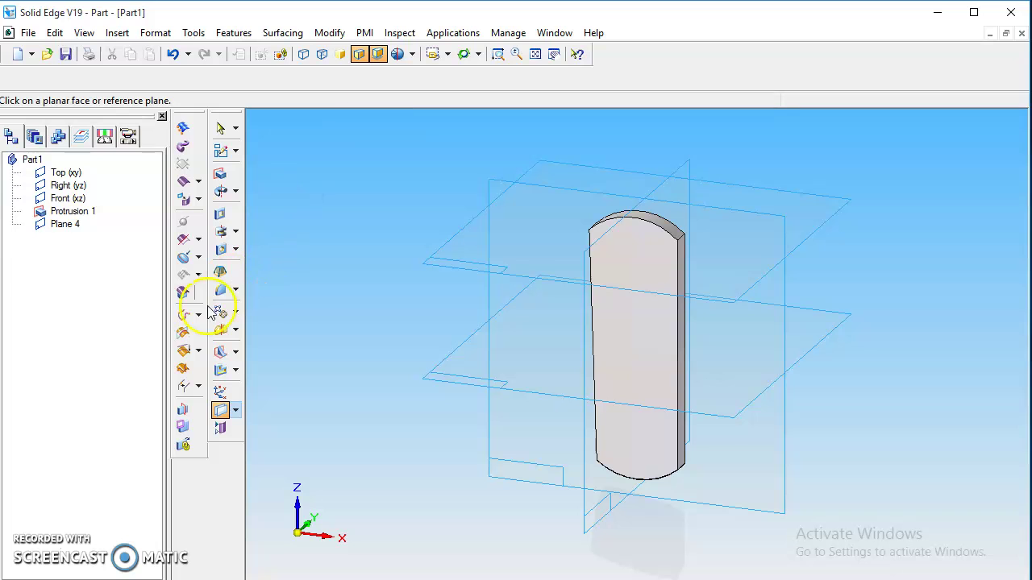
- Start a cutout sketch on the new parallel plane, and check the groove radius of part 3 in the PowerPoint drawing
{"action": "left_click", "coordinate": [221, 212]}
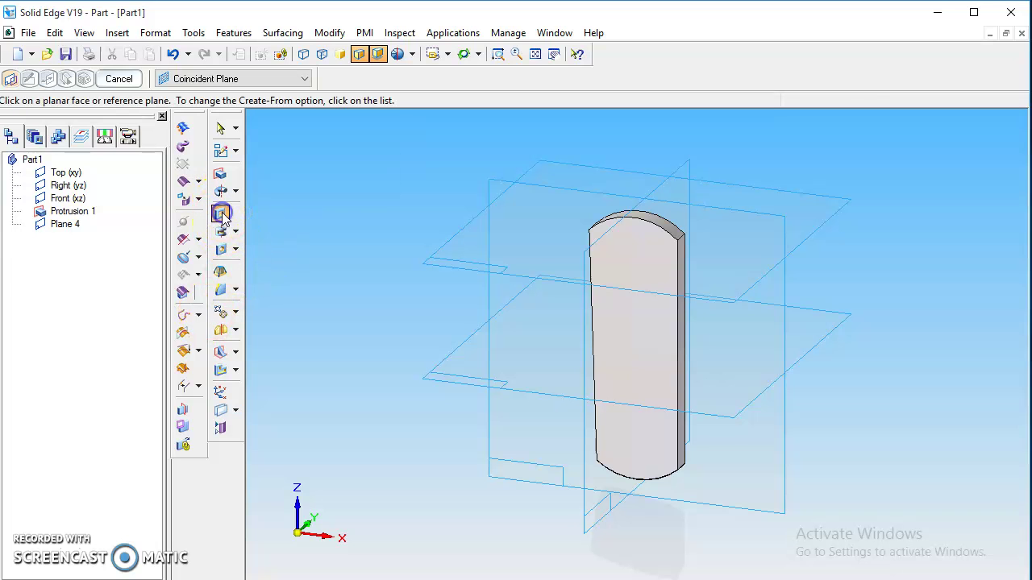
{"action": "left_click", "coordinate": [516, 274]}
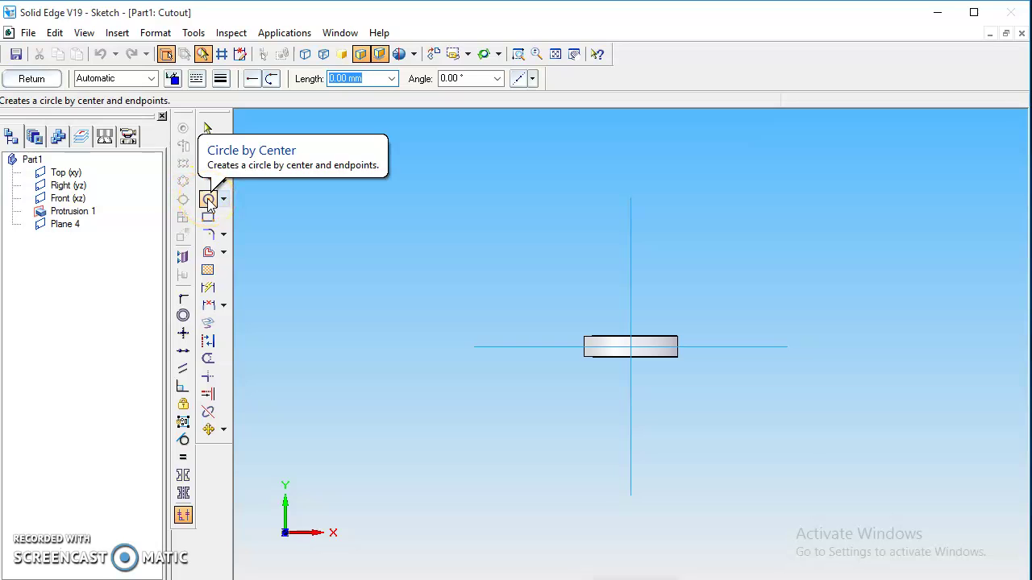
{"action": "key", "text": "alt+Tab"}
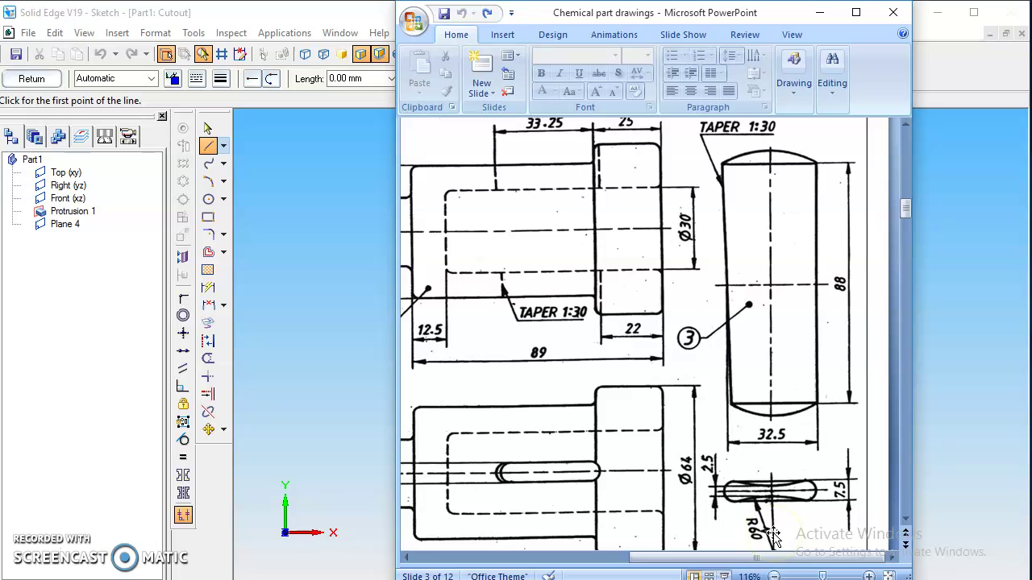
{"action": "left_click", "coordinate": [772, 501]}
{"action": "left_click", "coordinate": [326, 440]}
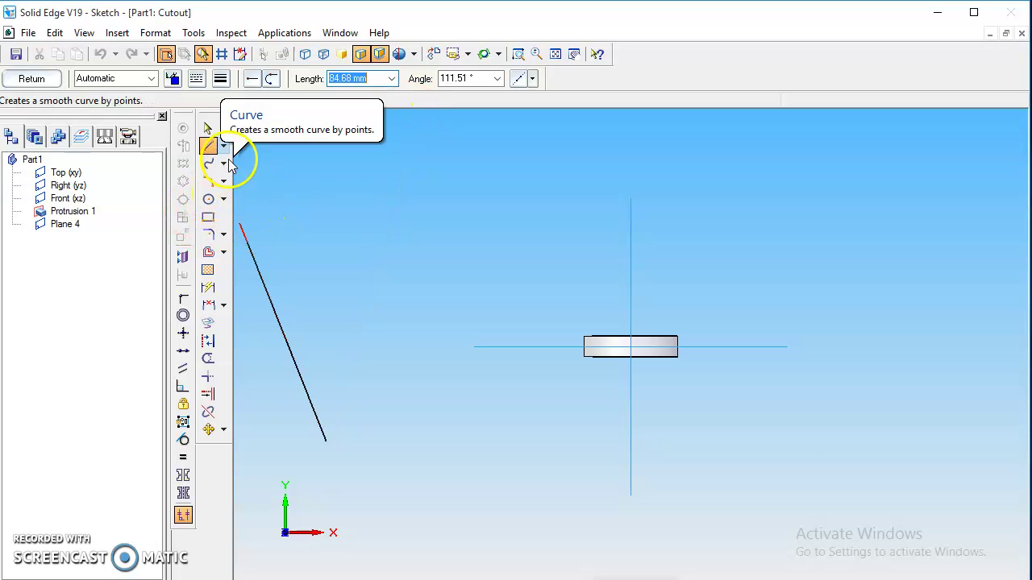
- Draw a vertical construction line 60+2.5/2 mm (61.25 mm) long, straight down from the intersection of the reference axes
{"action": "left_click", "coordinate": [208, 146]}
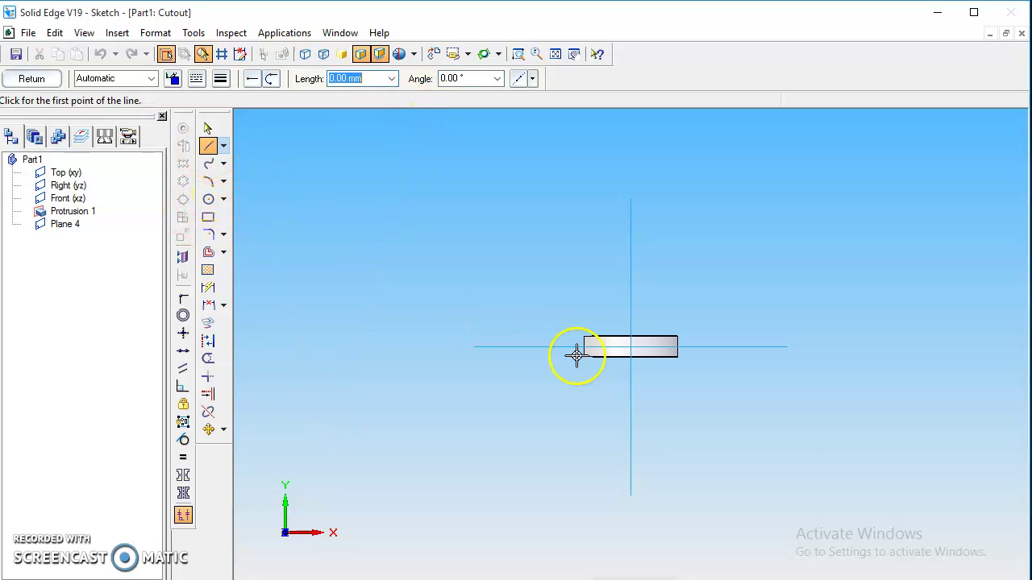
{"action": "left_click", "coordinate": [631, 348]}
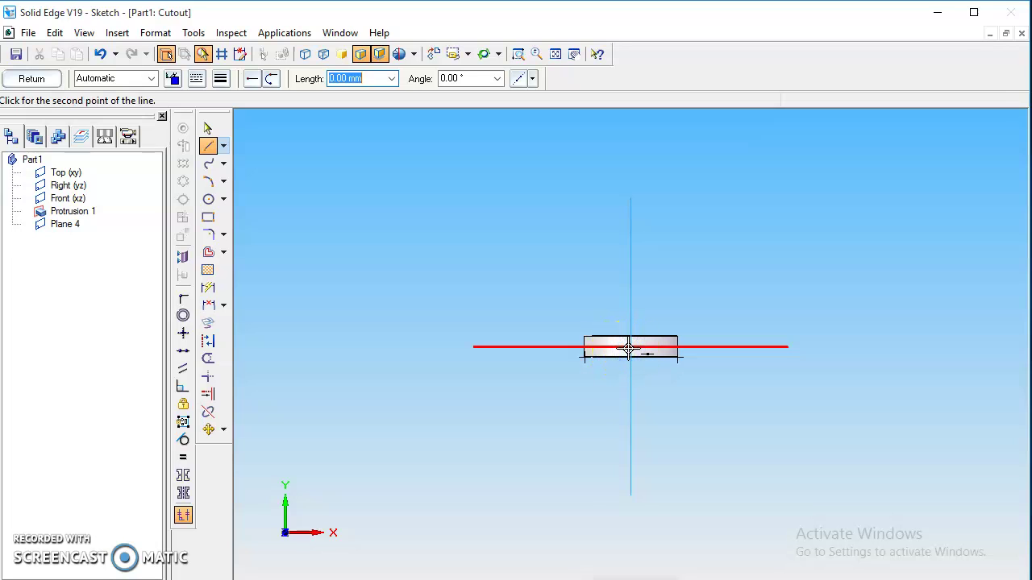
{"action": "type", "text": "60"}
{"action": "type", "text": "+2.5/2"}
{"action": "key", "text": "Tab"}
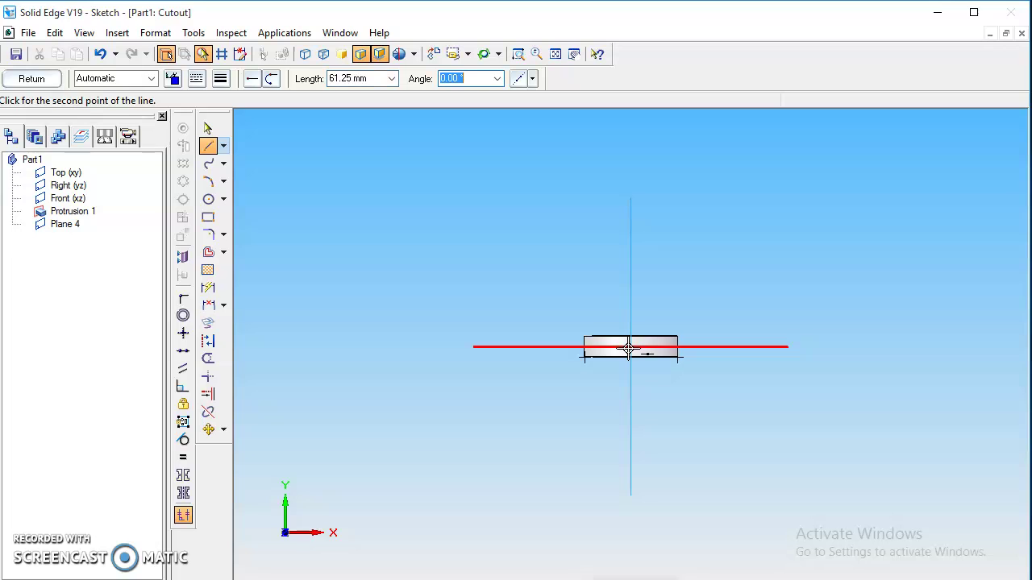
{"action": "left_click", "coordinate": [639, 377]}
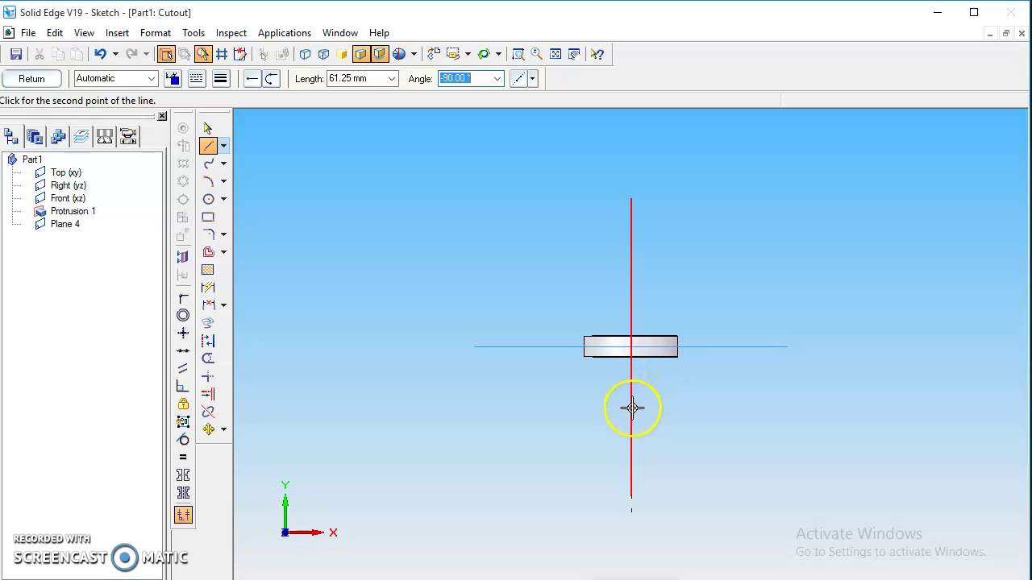
{"action": "left_click", "coordinate": [632, 411]}
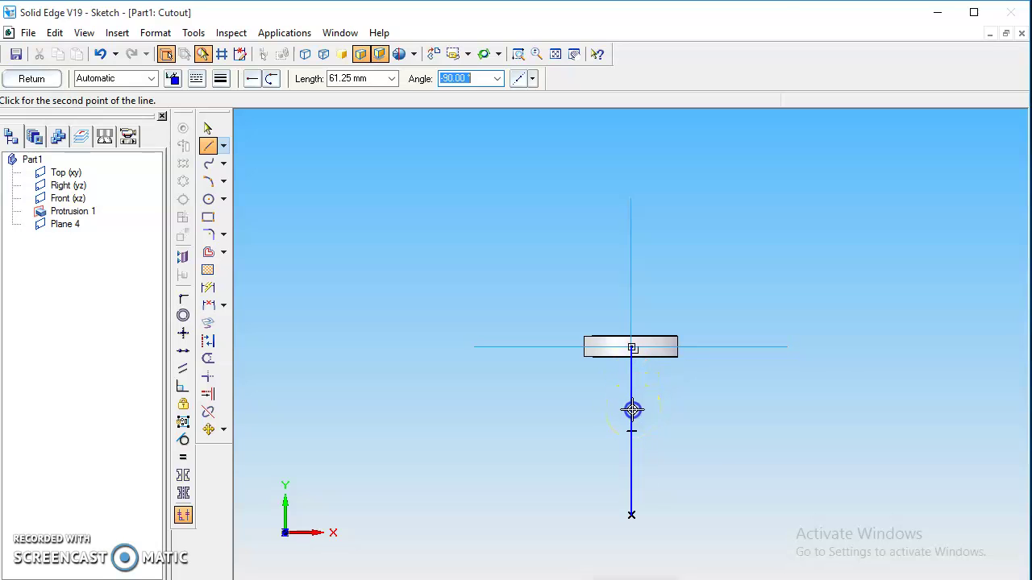
{"action": "right_click", "coordinate": [824, 387]}
{"action": "left_click", "coordinate": [416, 318]}
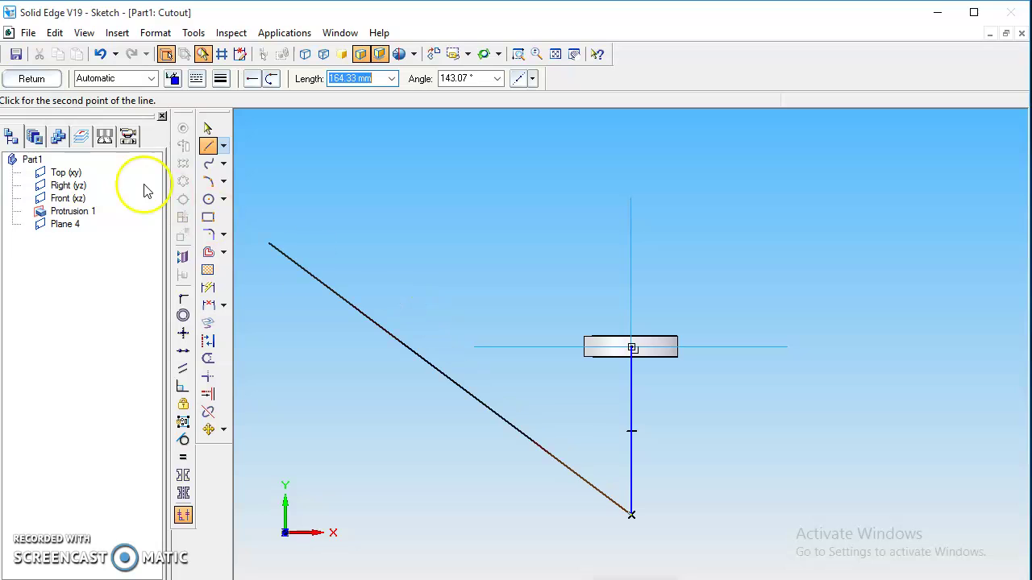
- Draw a circle with a 60 mm radius centred on the lower end of the vertical line
{"action": "left_click", "coordinate": [211, 201]}
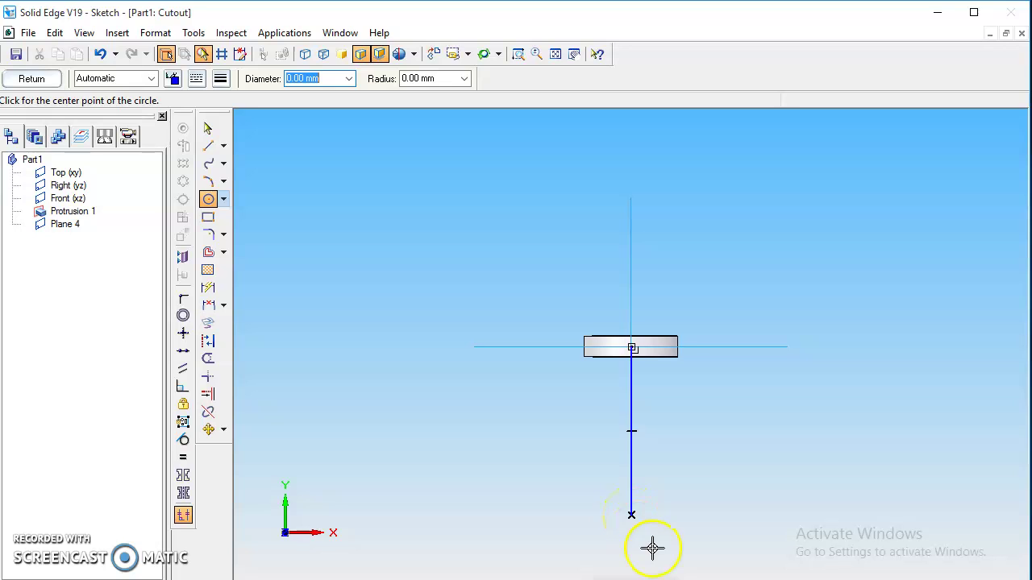
{"action": "left_click", "coordinate": [630, 514]}
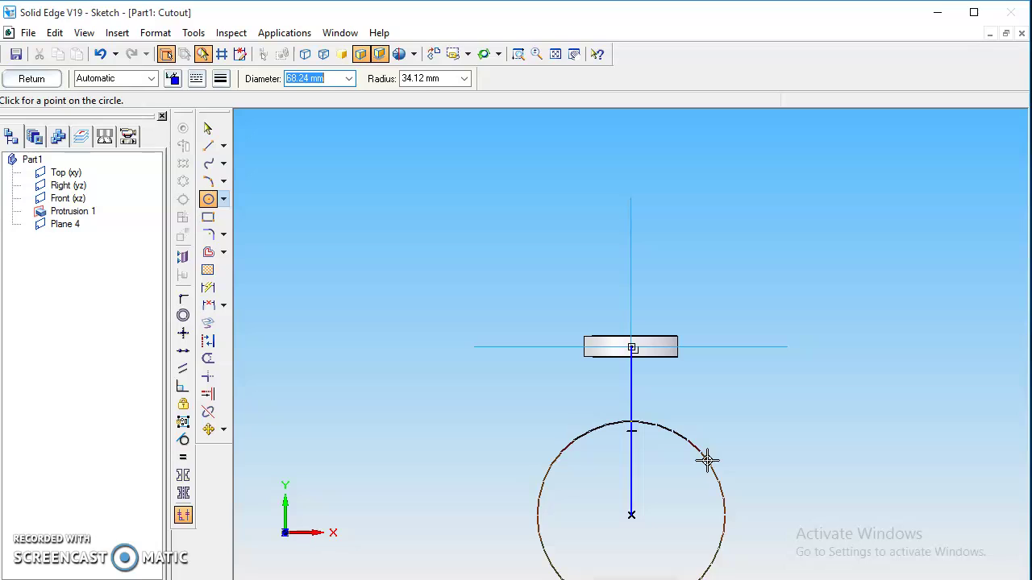
{"action": "key", "text": "Tab"}
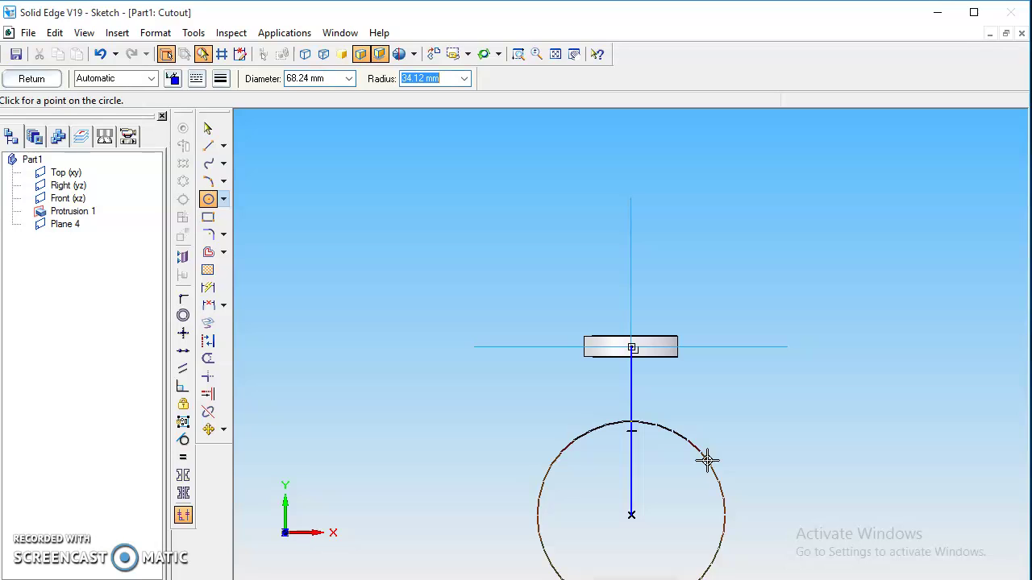
{"action": "type", "text": "60"}
{"action": "key", "text": "Return"}
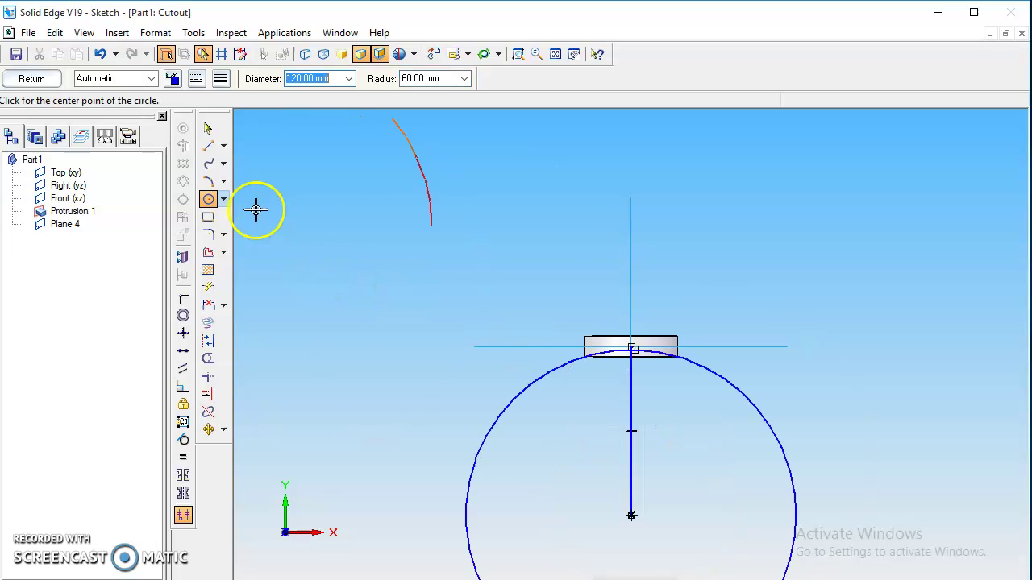
- Delete the vertical construction line, leaving only the circle in the cutout sketch
{"action": "left_click", "coordinate": [208, 129]}
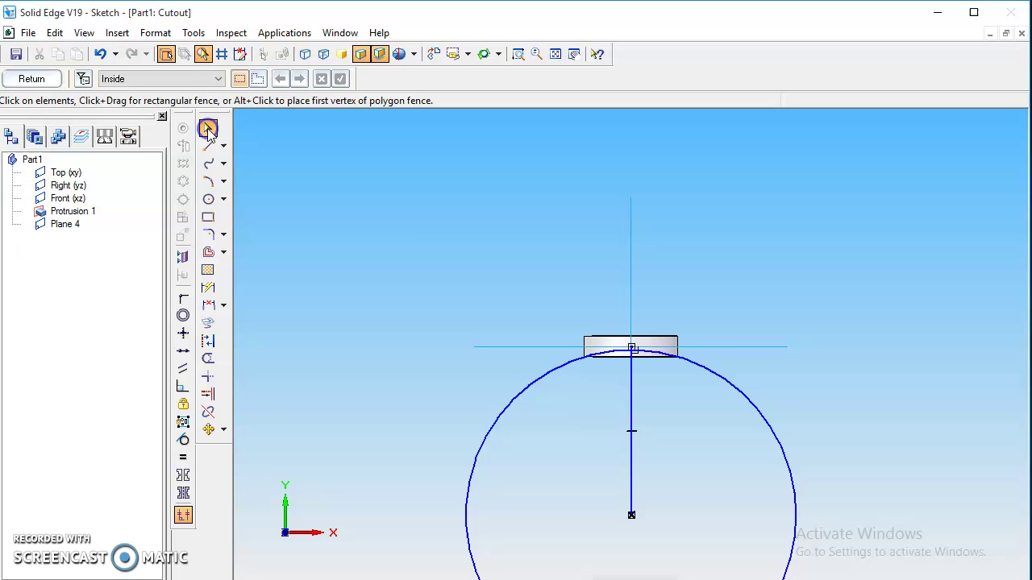
{"action": "left_click", "coordinate": [629, 416]}
{"action": "key", "text": "Delete"}
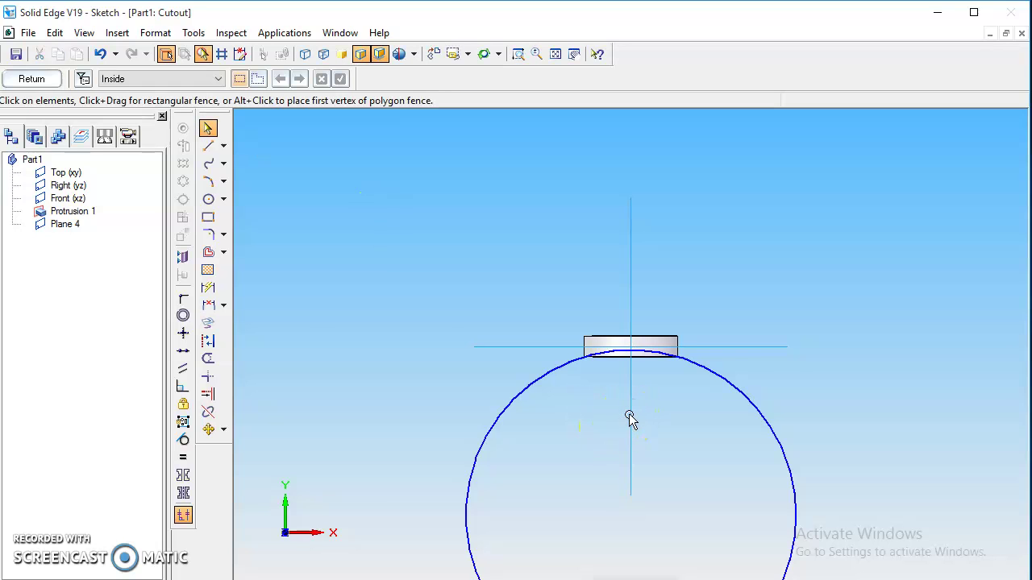
- Finish the circle sketch and cut it upward from the parallel plane by about 26 mm through the solid's upper end
{"action": "left_click", "coordinate": [34, 79]}
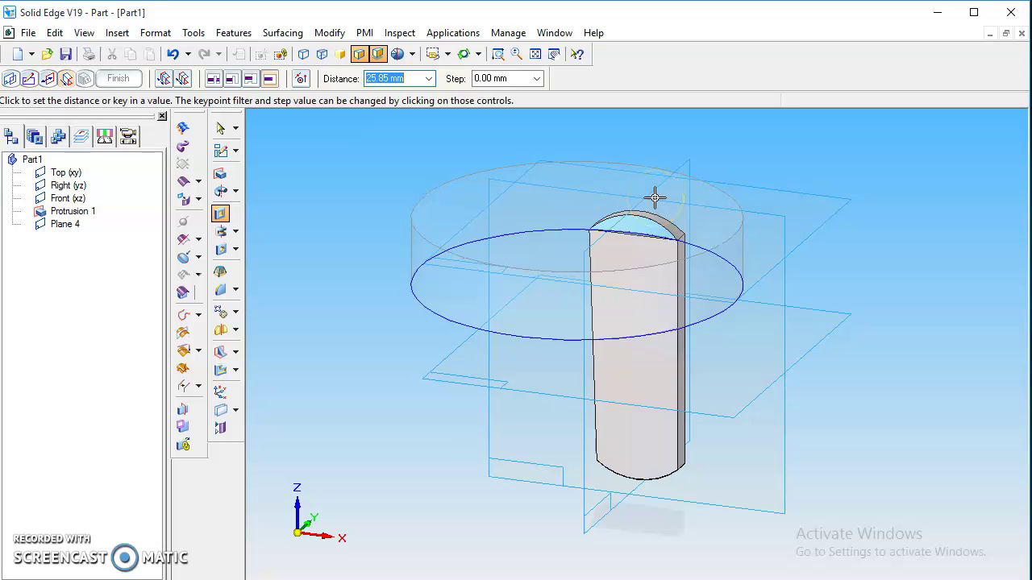
{"action": "left_click", "coordinate": [655, 199]}
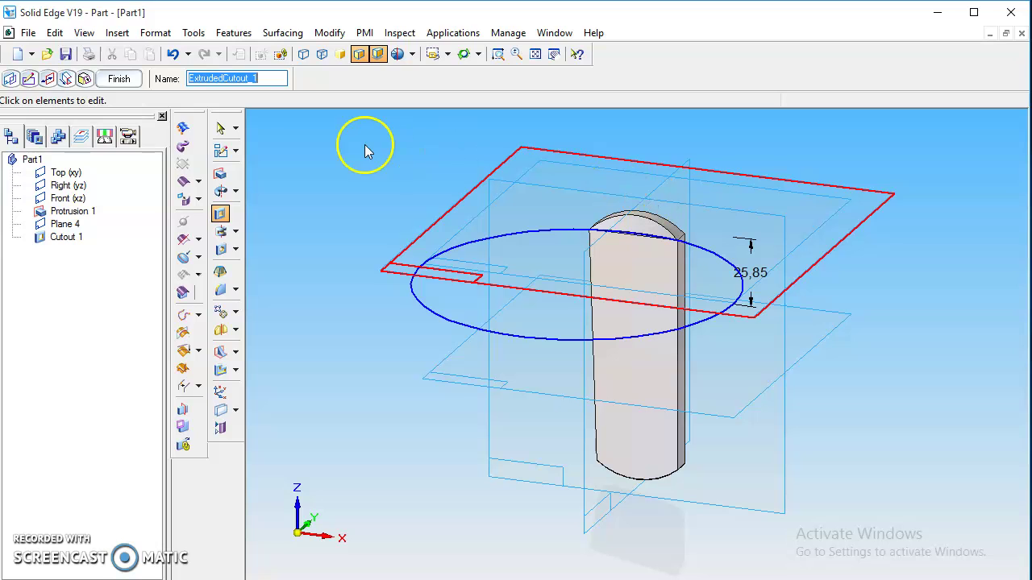
{"action": "left_click", "coordinate": [121, 79]}
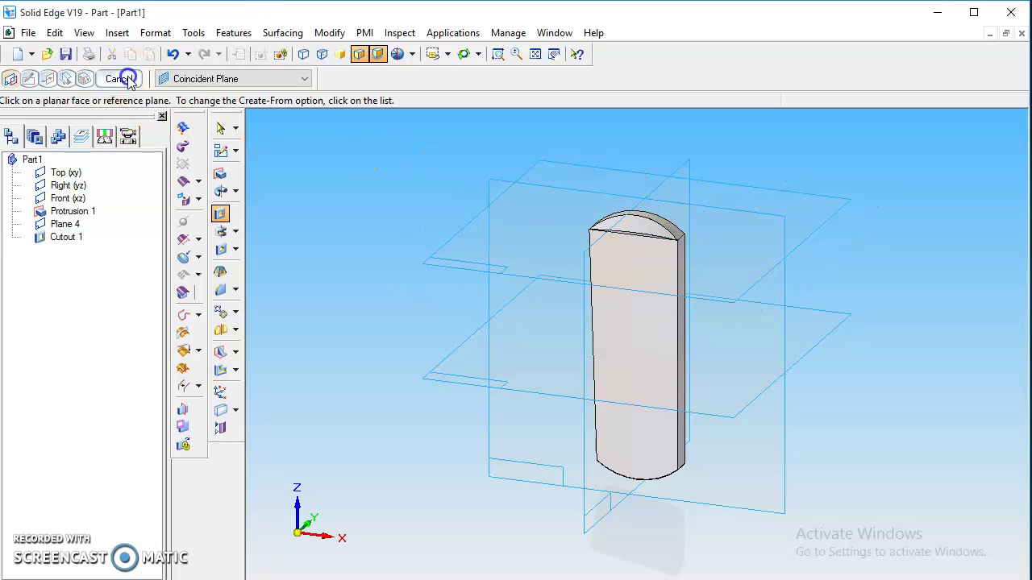
- Mirror the circular cutout about the Front (xz) plane as a feature copy that adjusts to the part geometry
{"action": "left_click", "coordinate": [236, 330]}
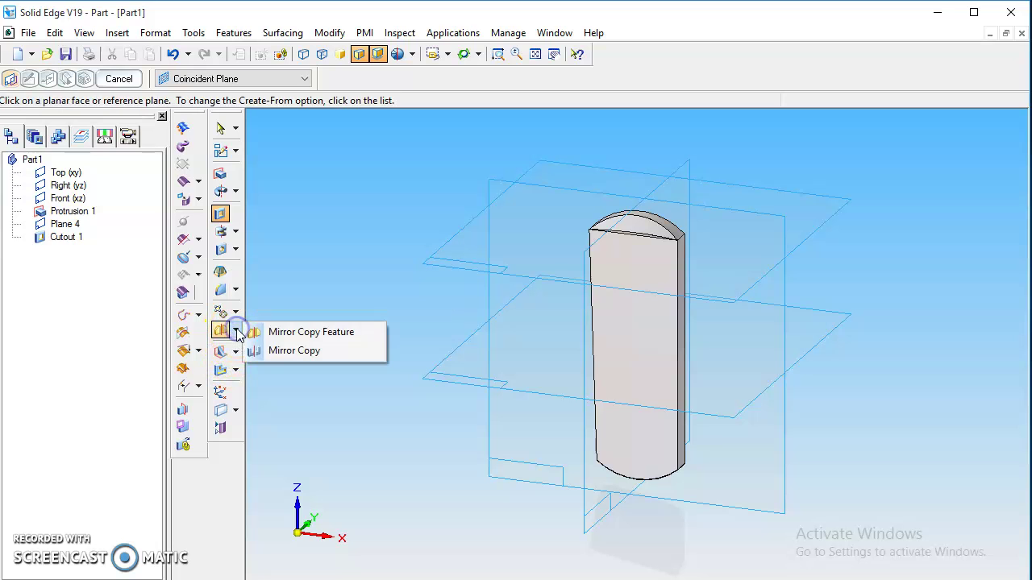
{"action": "left_click", "coordinate": [299, 337]}
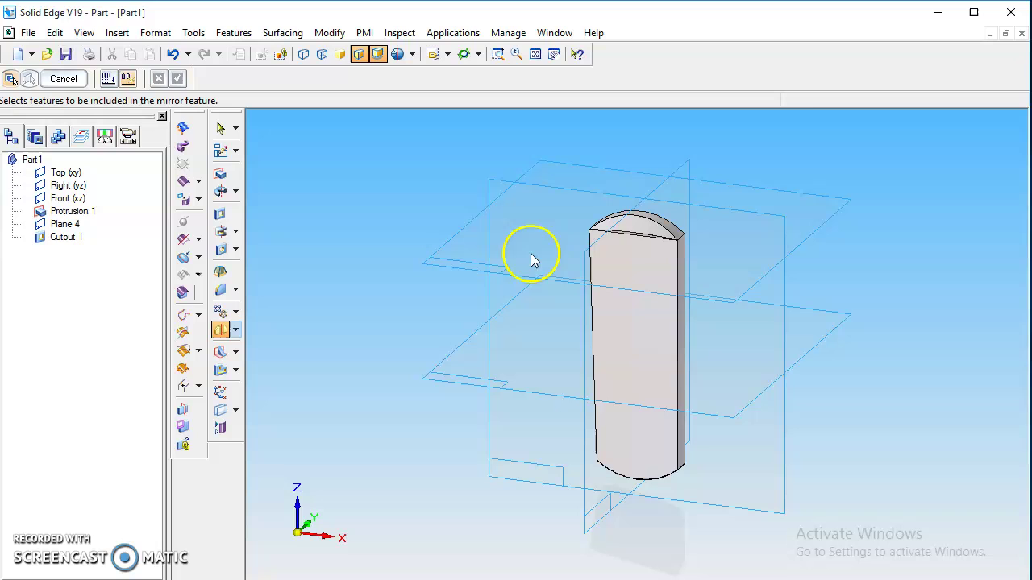
{"action": "left_click", "coordinate": [644, 229]}
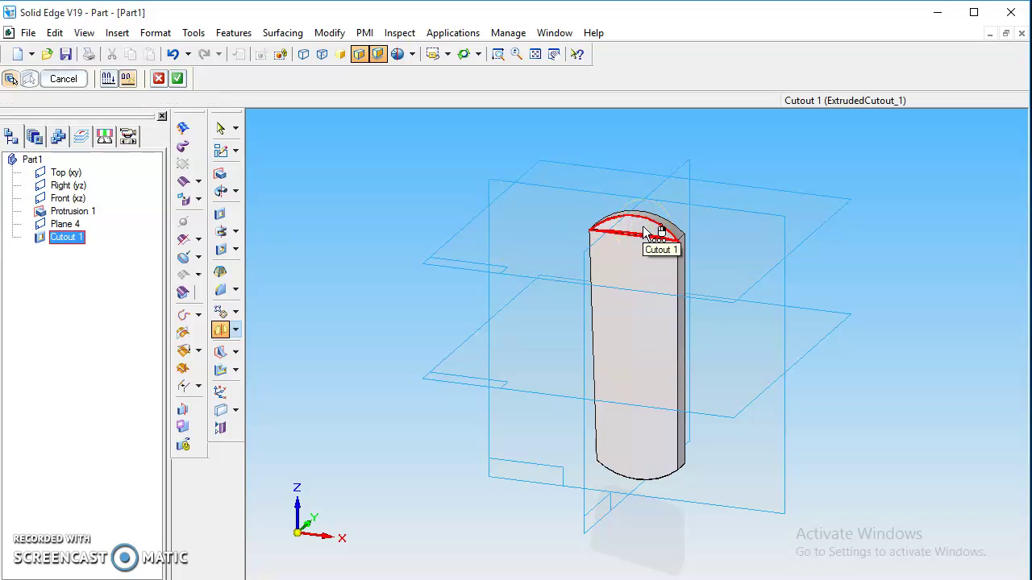
{"action": "left_click", "coordinate": [112, 86]}
{"action": "left_click", "coordinate": [470, 102]}
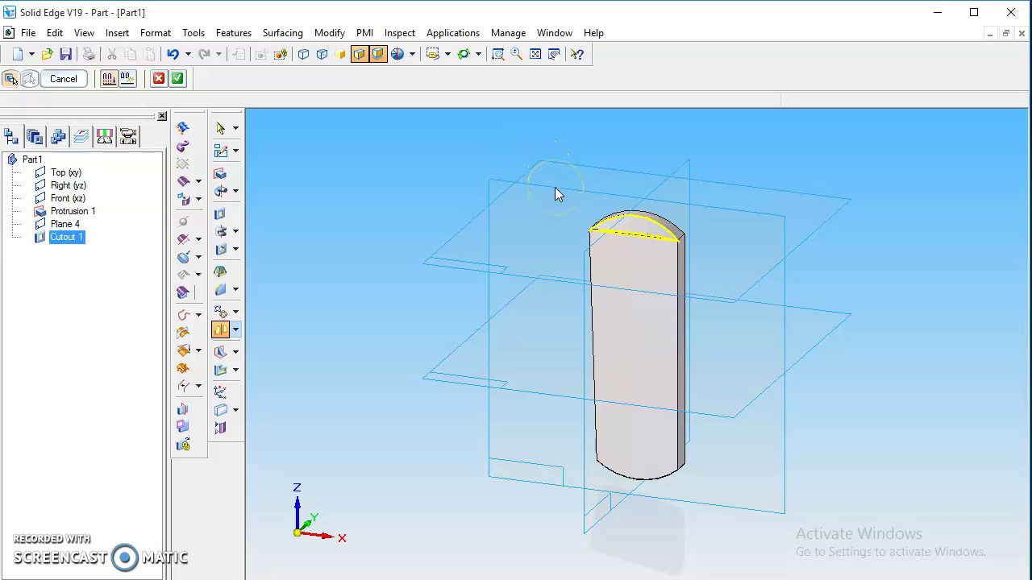
{"action": "left_click", "coordinate": [179, 80]}
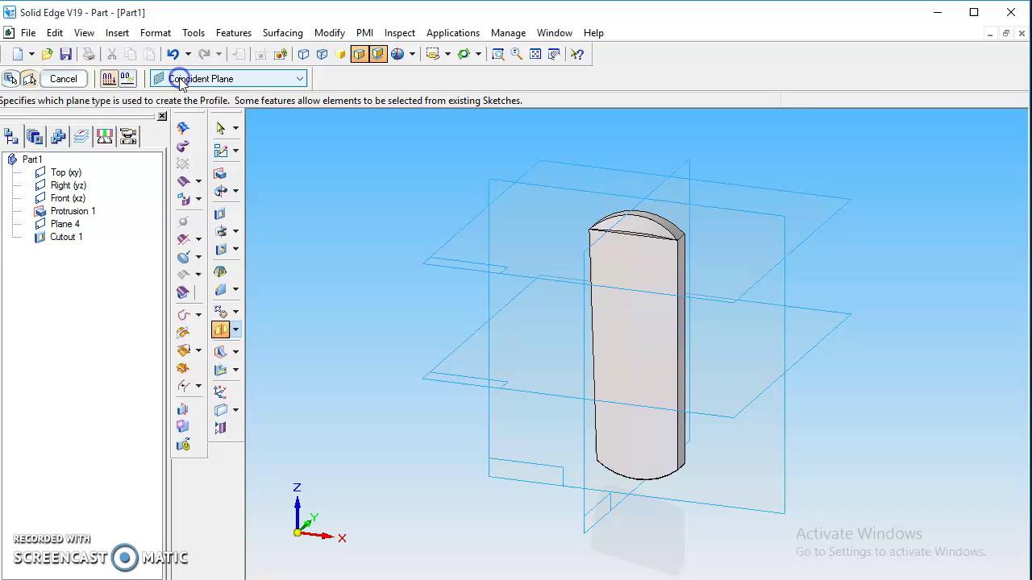
{"action": "left_click", "coordinate": [555, 197]}
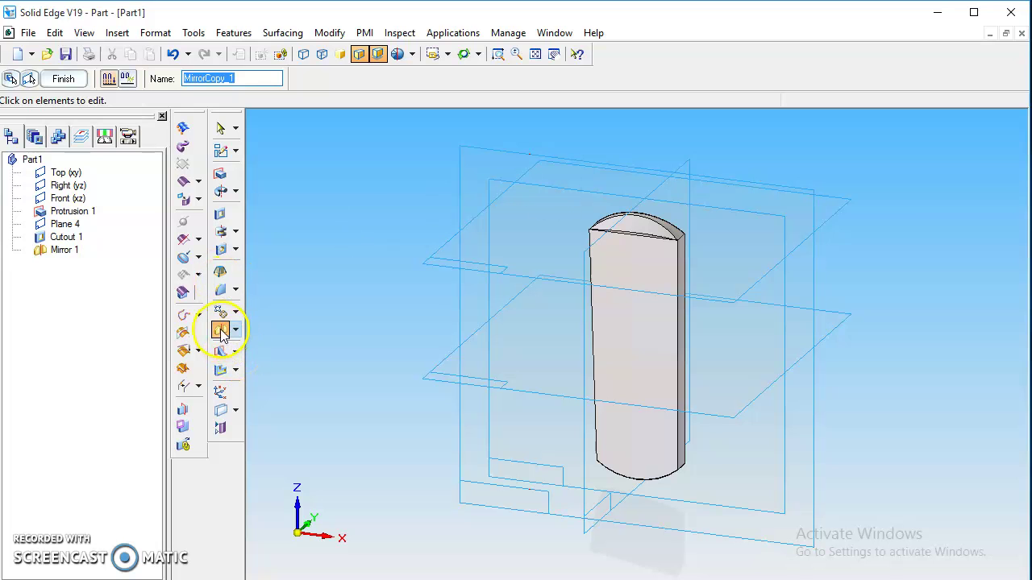
{"action": "left_click", "coordinate": [68, 80]}
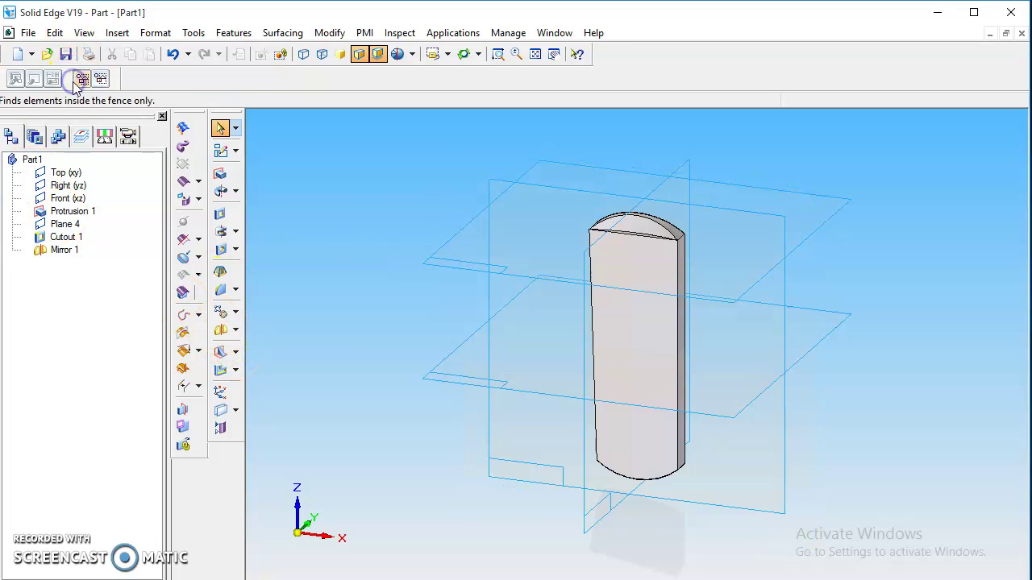
- Mirror the original circular cutout about the Top (xy) plane to the solid's lower end, with the copy adjusting to part geometry
{"action": "left_click", "coordinate": [221, 331]}
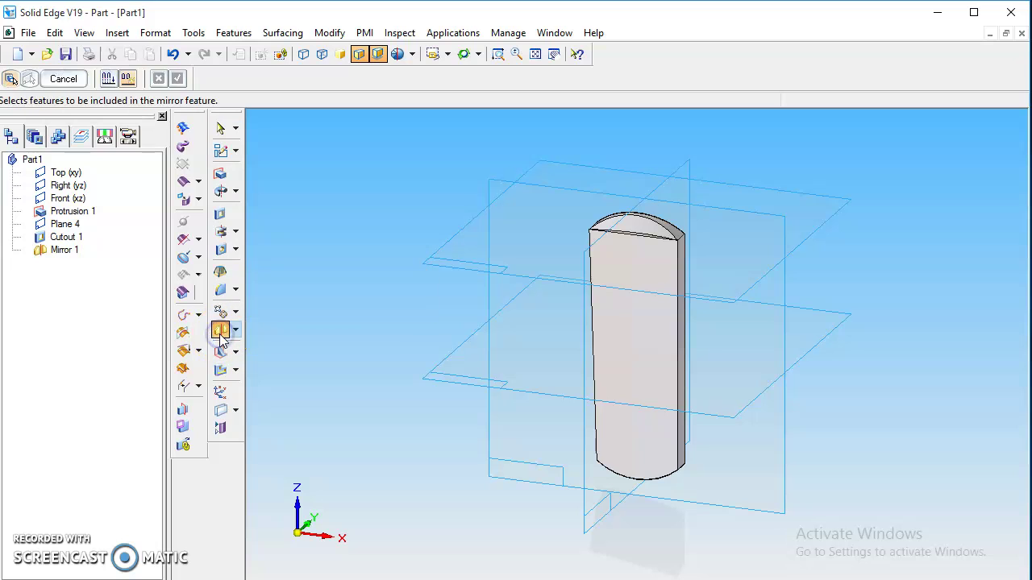
{"action": "left_click", "coordinate": [111, 82]}
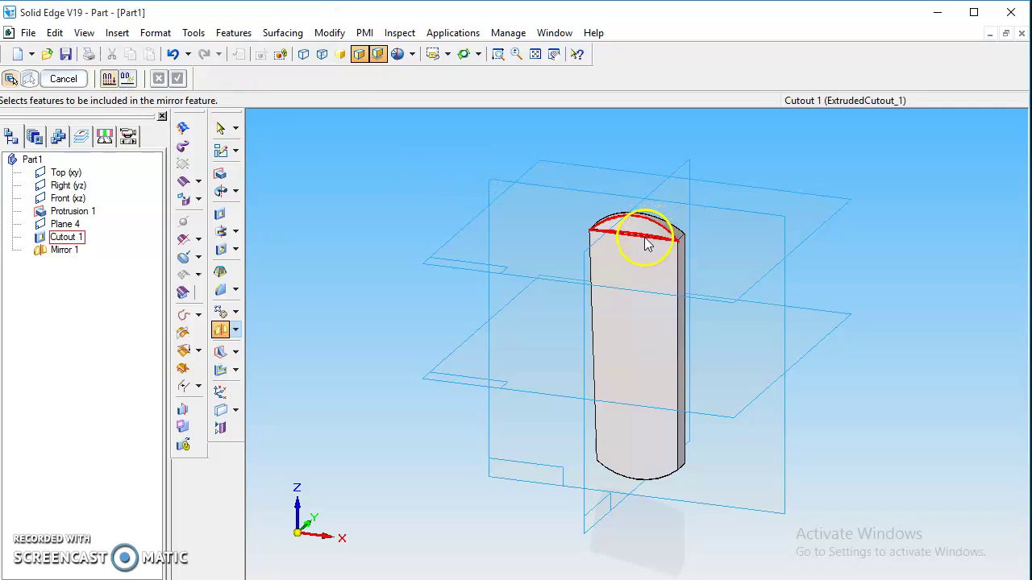
{"action": "left_click", "coordinate": [642, 242]}
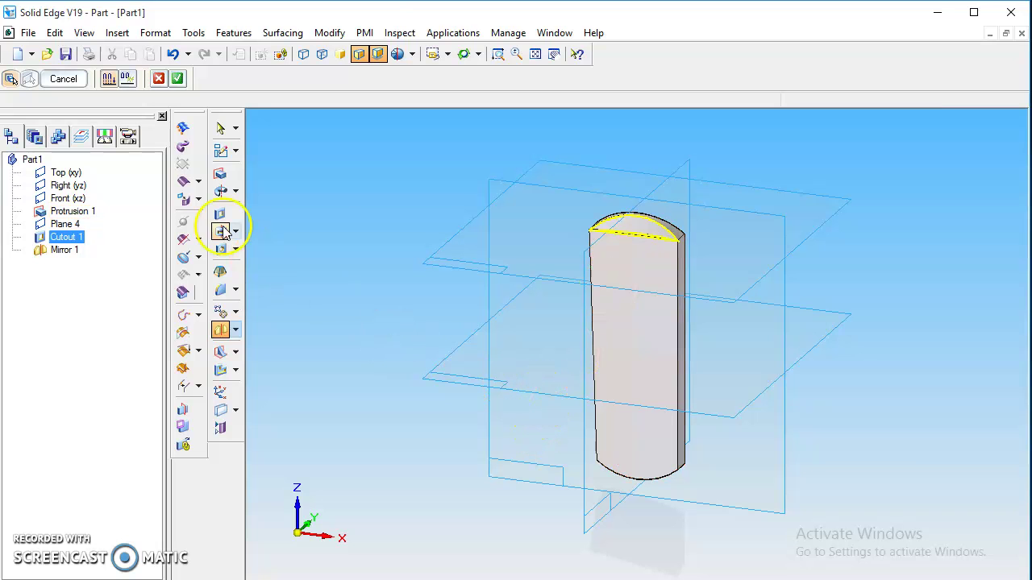
{"action": "left_click", "coordinate": [178, 79]}
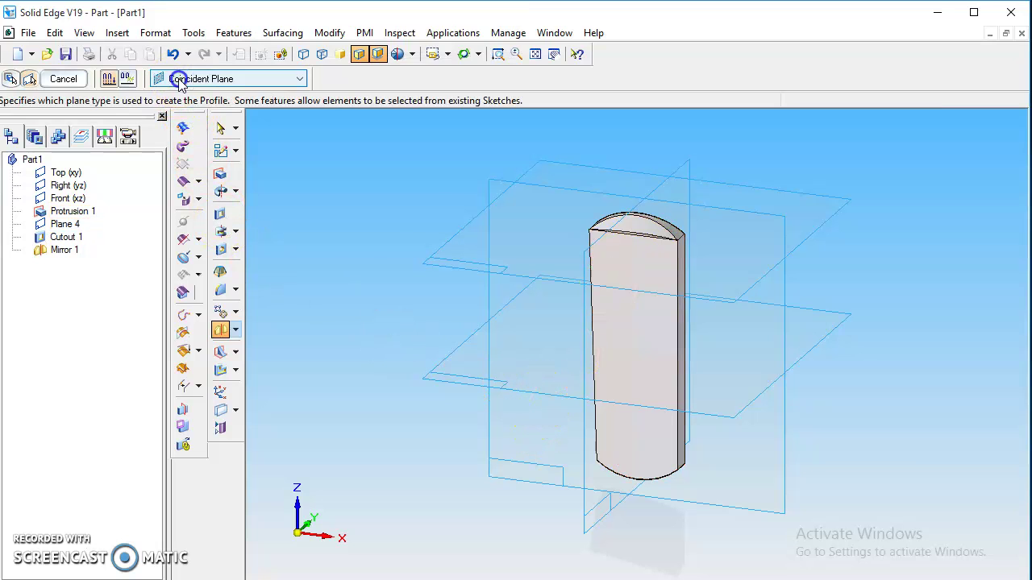
{"action": "left_click", "coordinate": [518, 389]}
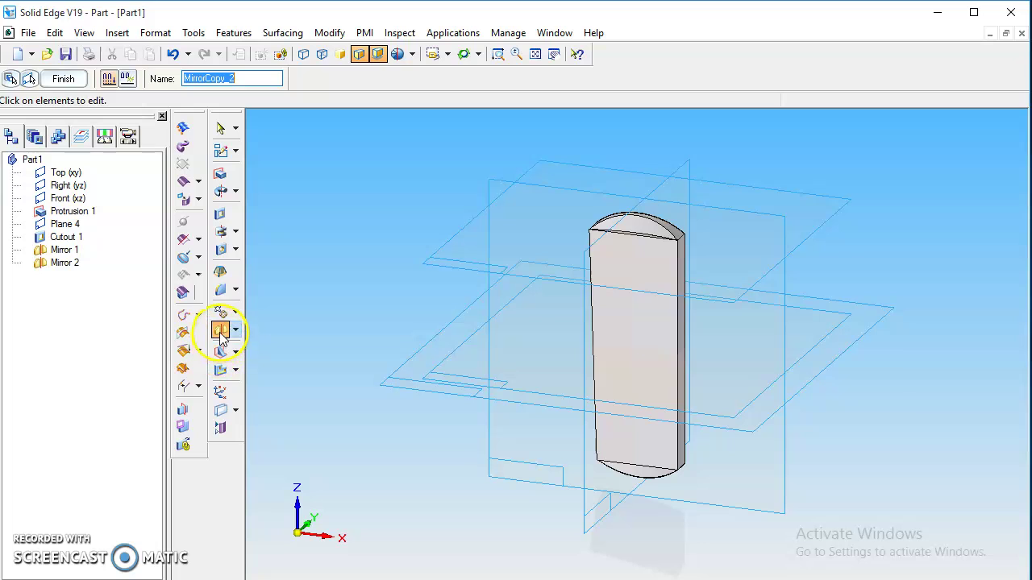
{"action": "left_click", "coordinate": [65, 79]}
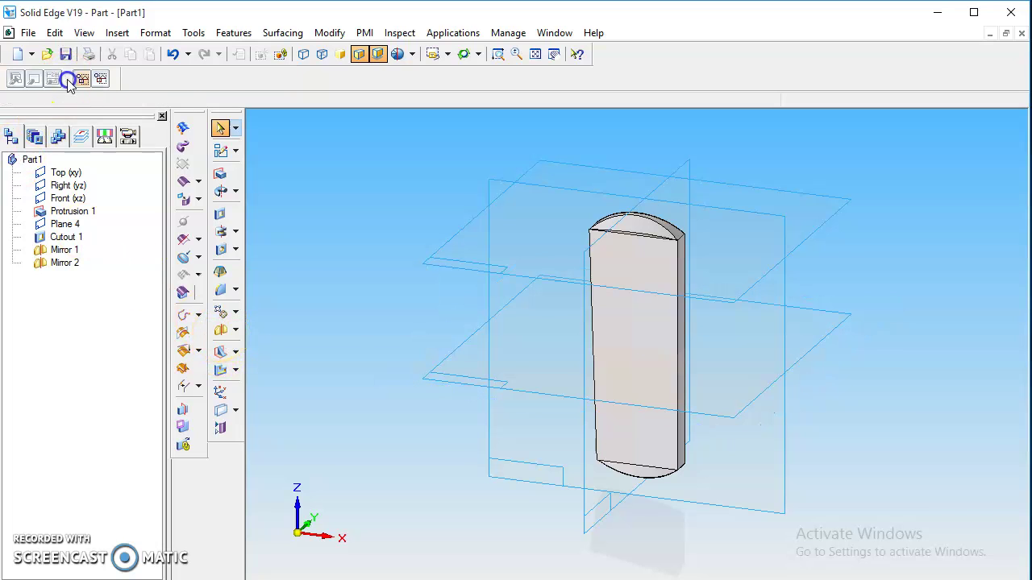
- Mirror the upper rear cutout copy (Mirror 1) about the Top (xy) plane, with the copy adjusting to part geometry
{"action": "left_click", "coordinate": [221, 331]}
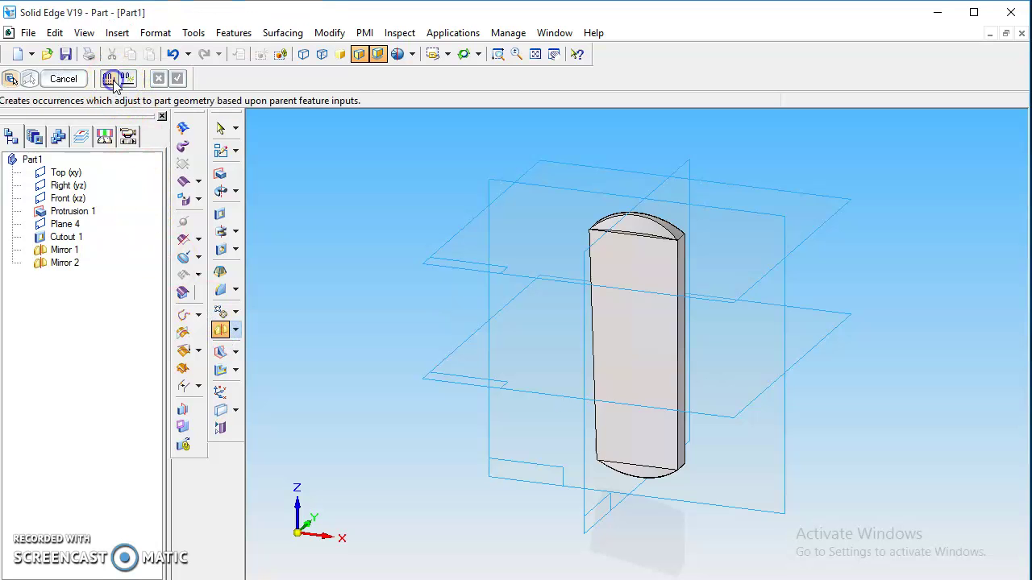
{"action": "left_click", "coordinate": [666, 228]}
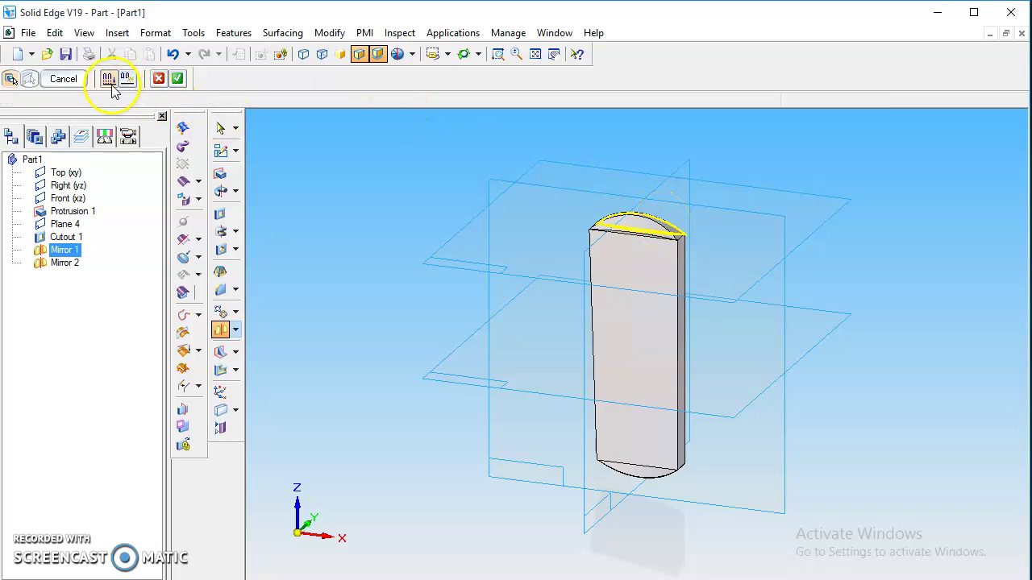
{"action": "left_click", "coordinate": [179, 78]}
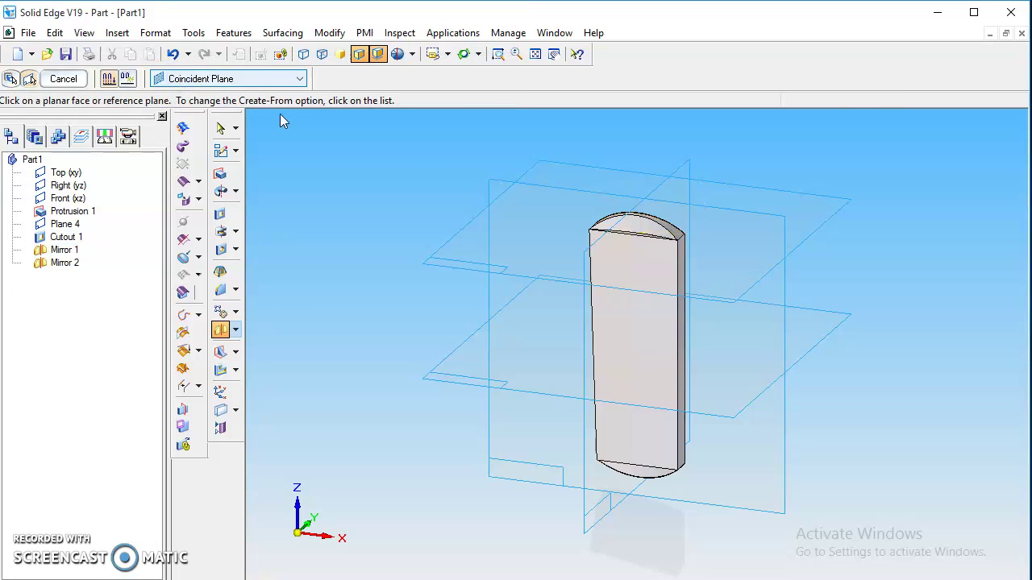
{"action": "left_click", "coordinate": [755, 409]}
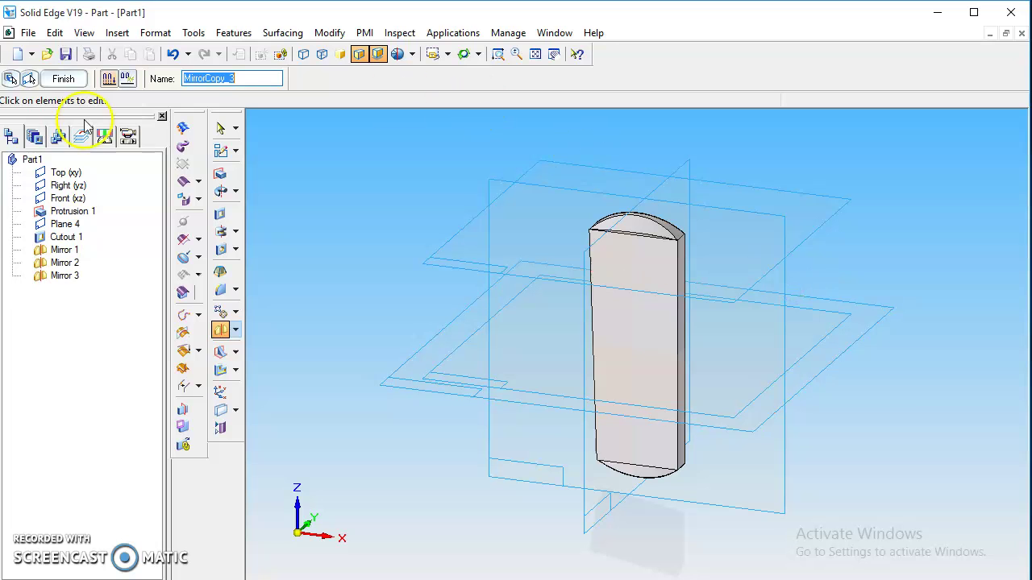
{"action": "left_click", "coordinate": [75, 81]}
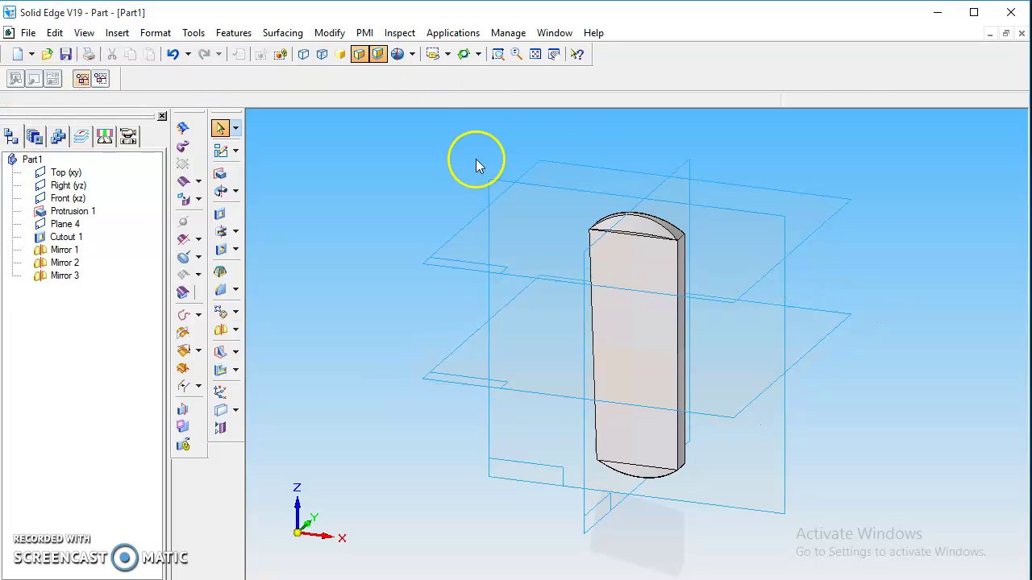
{"action": "left_click_drag", "start_coordinate": [863, 240], "coordinate": [767, 336]}
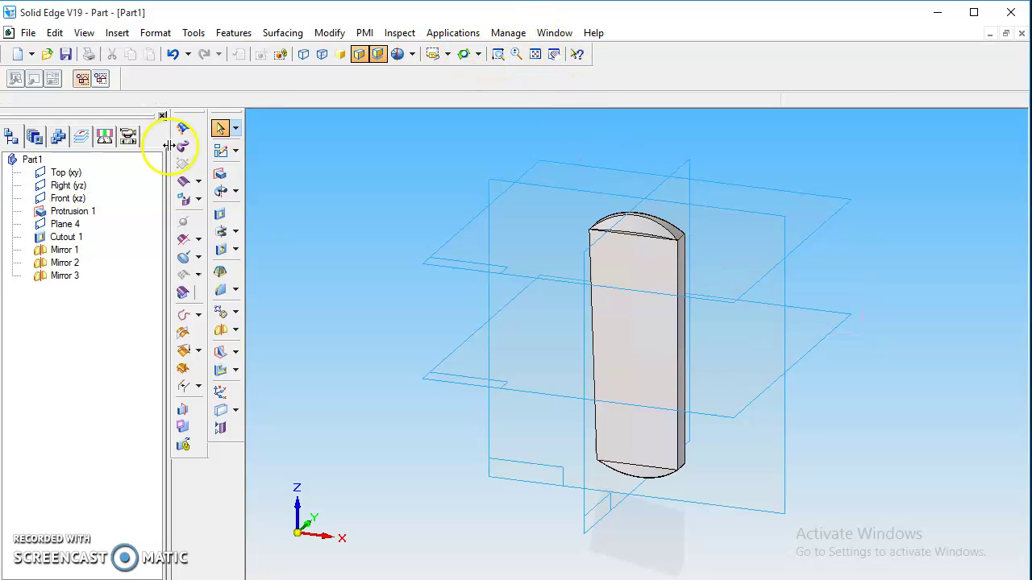
{"action": "left_click", "coordinate": [858, 236]}
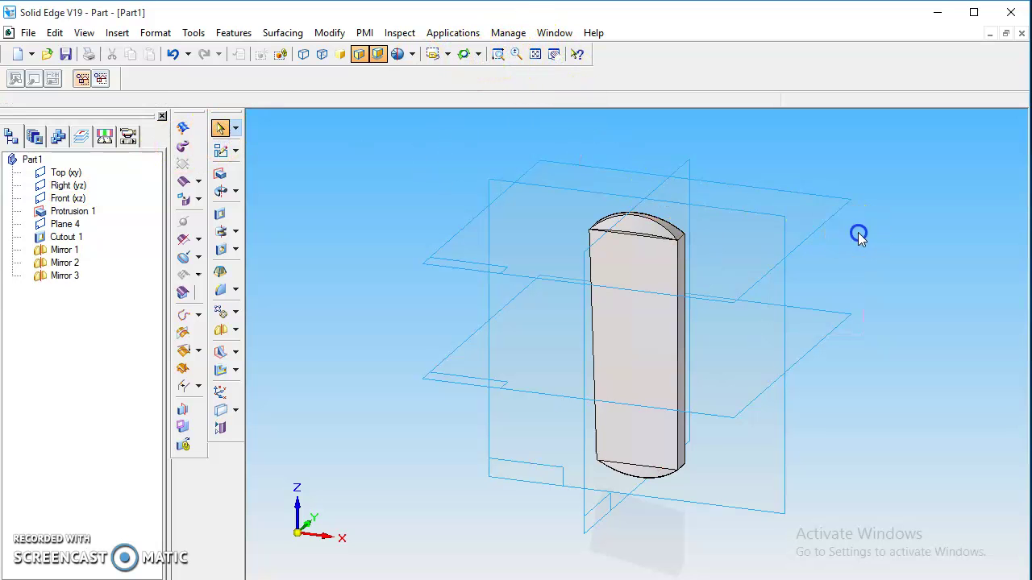
- Rotate the model to inspect the mirrored end cutouts, and switch to the dimetric view
{"action": "left_click_drag", "start_coordinate": [719, 325], "coordinate": [718, 322]}
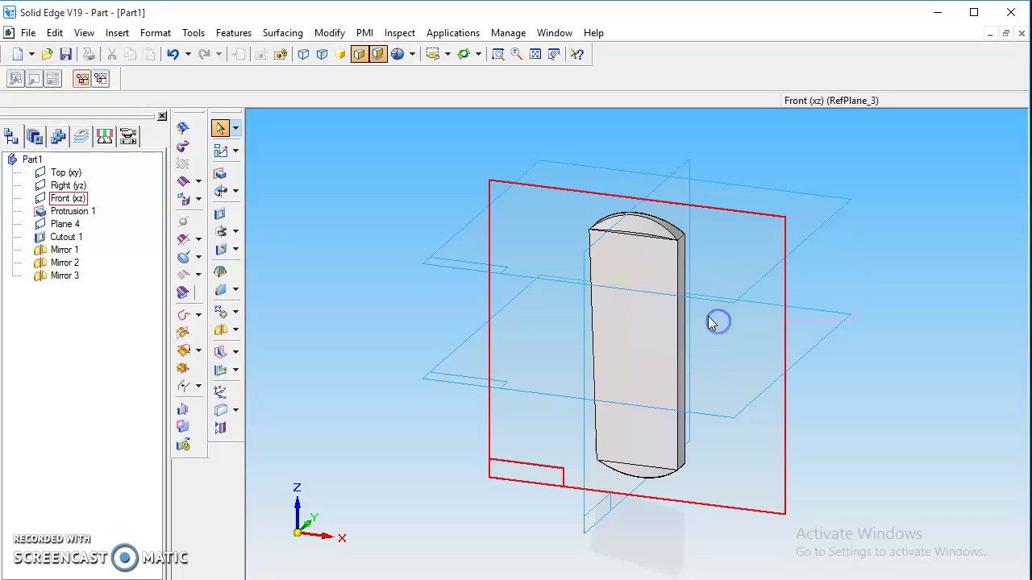
{"action": "left_click", "coordinate": [478, 54]}
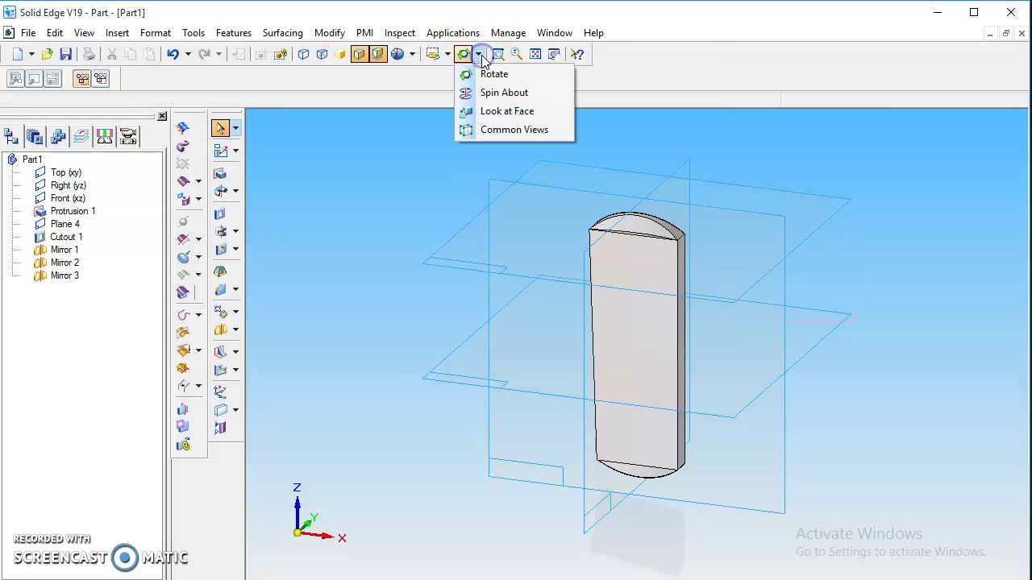
{"action": "left_click", "coordinate": [490, 74]}
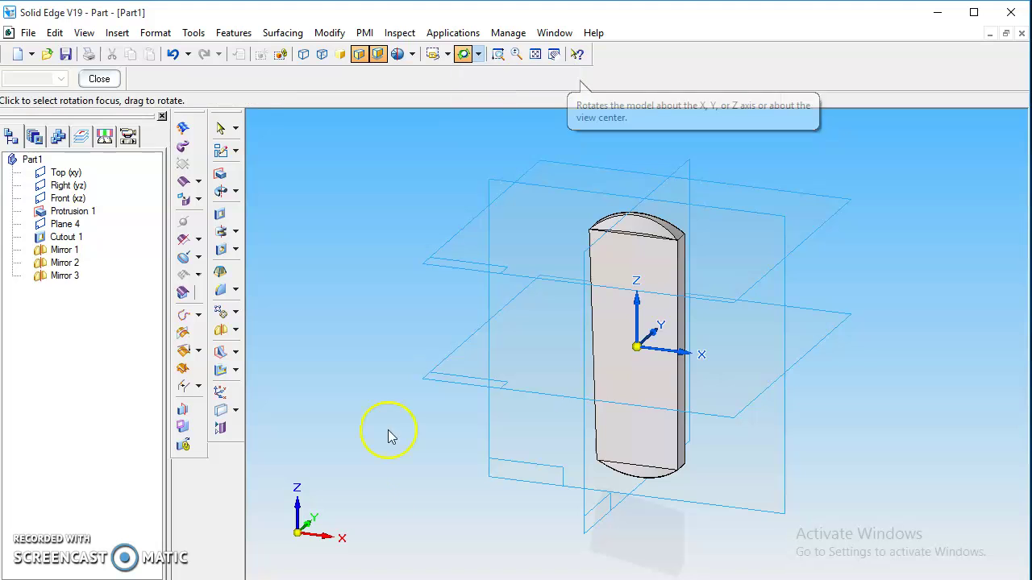
{"action": "left_click_drag", "start_coordinate": [298, 538], "coordinate": [322, 532]}
{"action": "left_click_drag", "start_coordinate": [380, 513], "coordinate": [287, 509]}
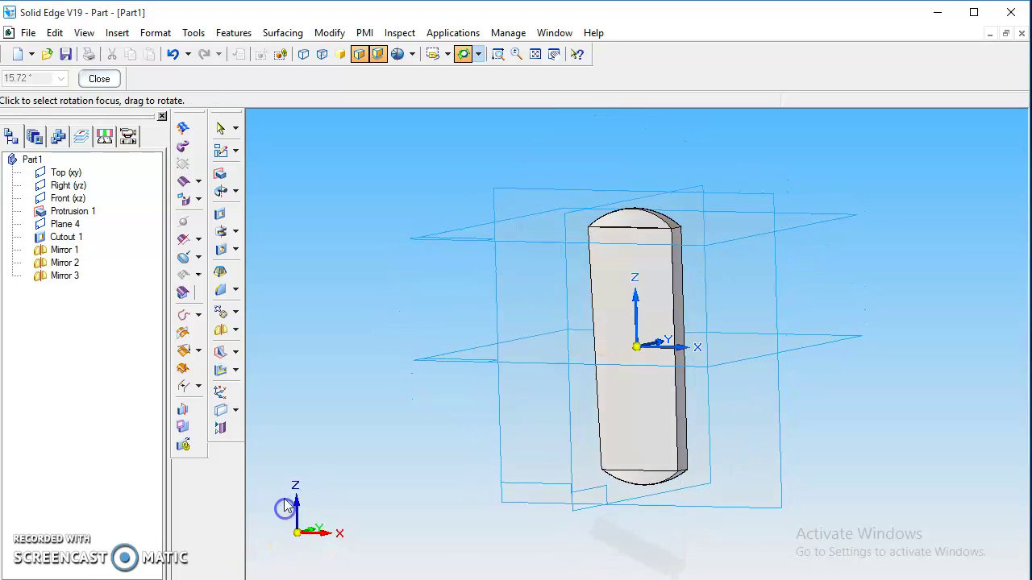
{"action": "left_click", "coordinate": [448, 55]}
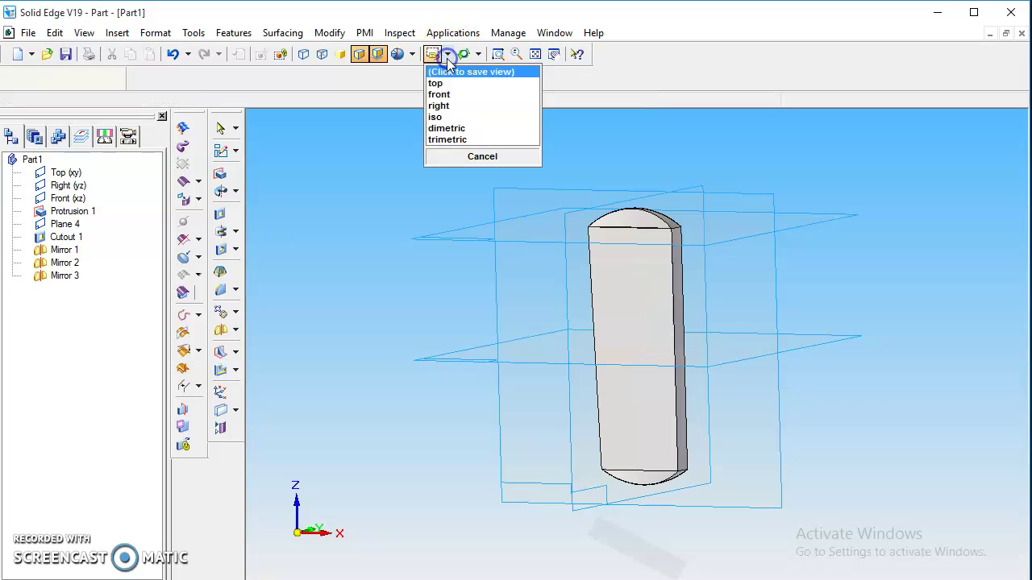
{"action": "left_click", "coordinate": [448, 129]}
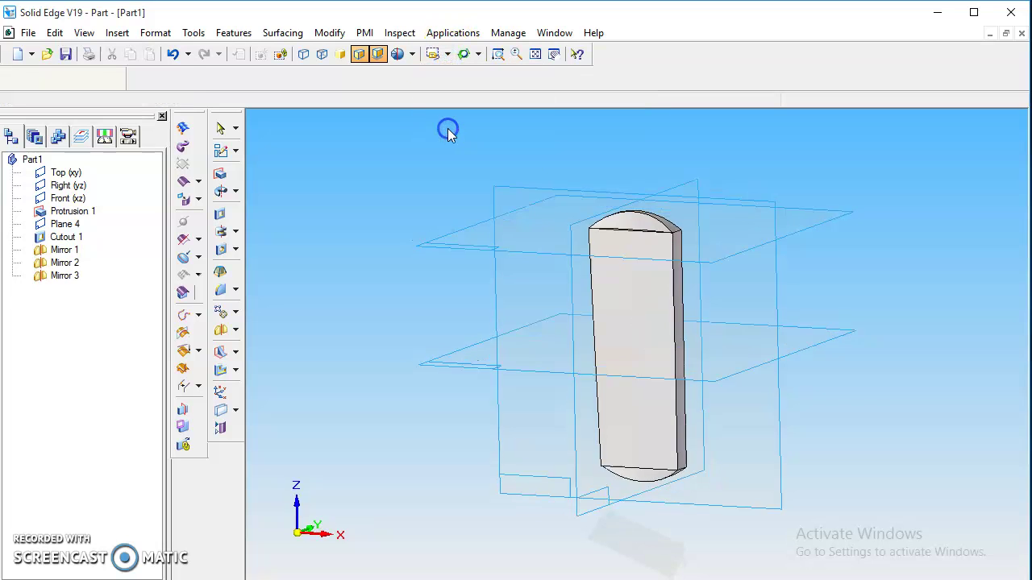
- Show hidden edges, round the solid's four long vertical edges with a radius of 7.5/2 mm, and restore the shaded display with edges
{"action": "left_click", "coordinate": [324, 56]}
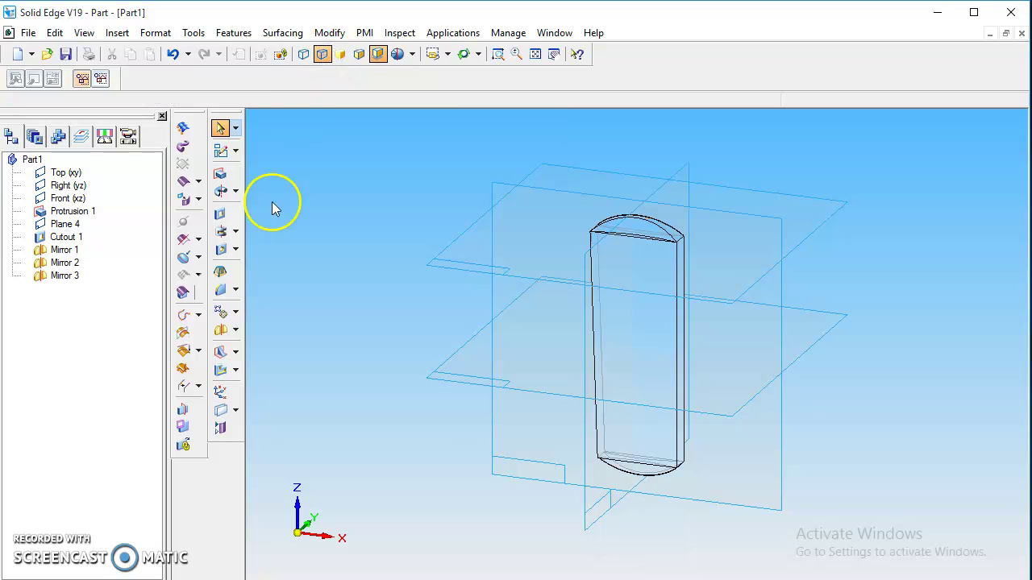
{"action": "left_click", "coordinate": [220, 290]}
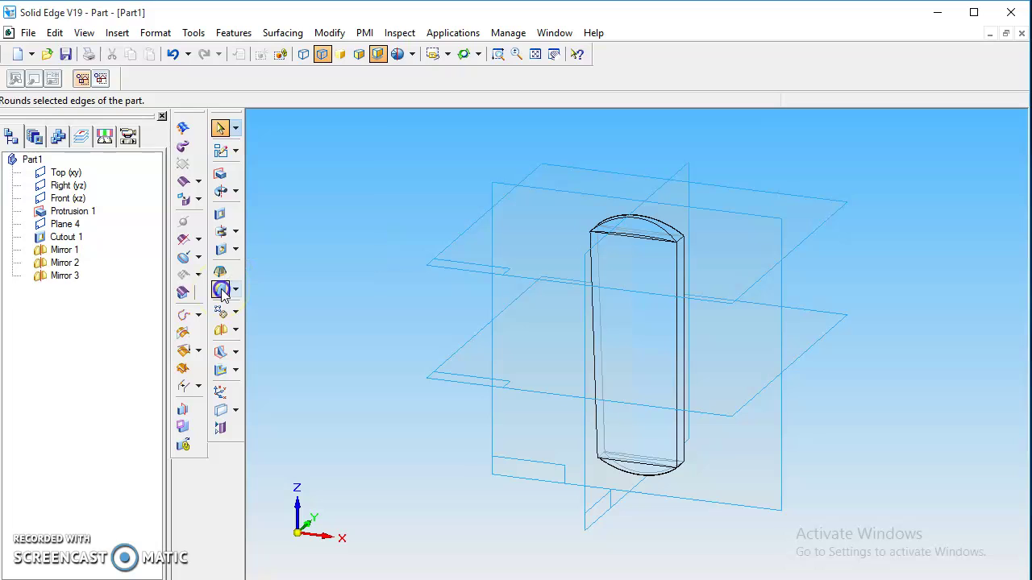
{"action": "left_click", "coordinate": [675, 325]}
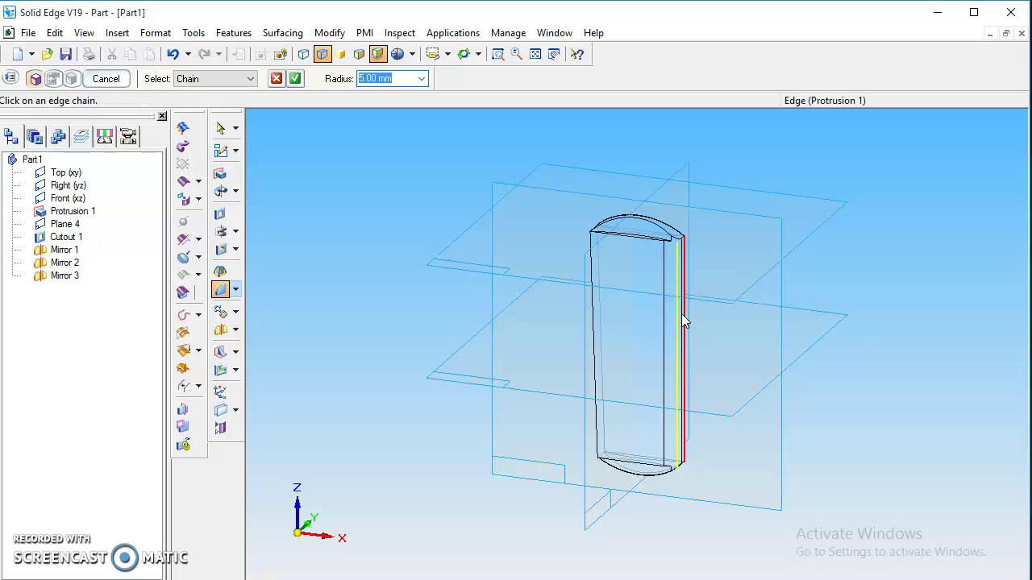
{"action": "left_click", "coordinate": [681, 318]}
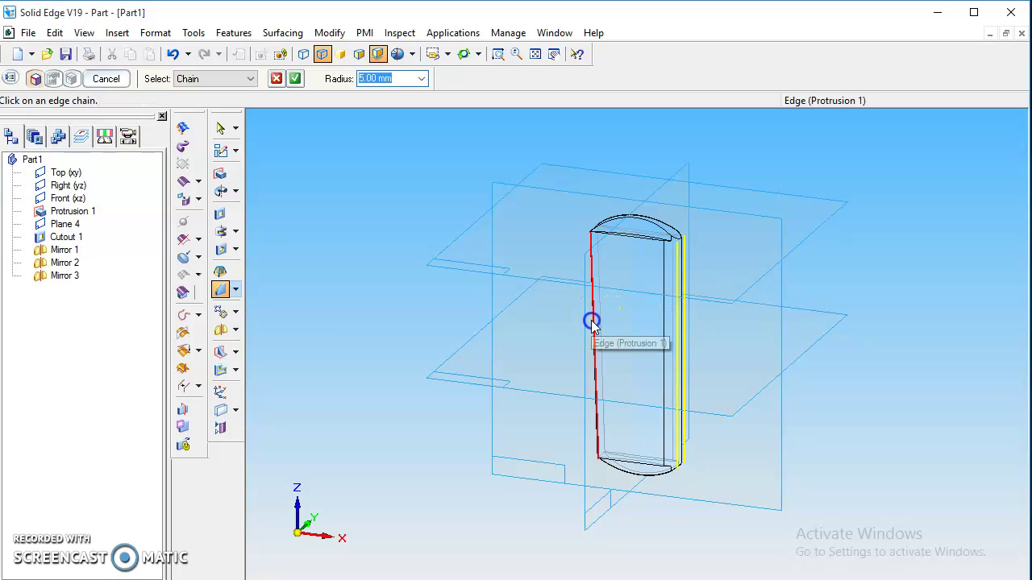
{"action": "left_click", "coordinate": [592, 322]}
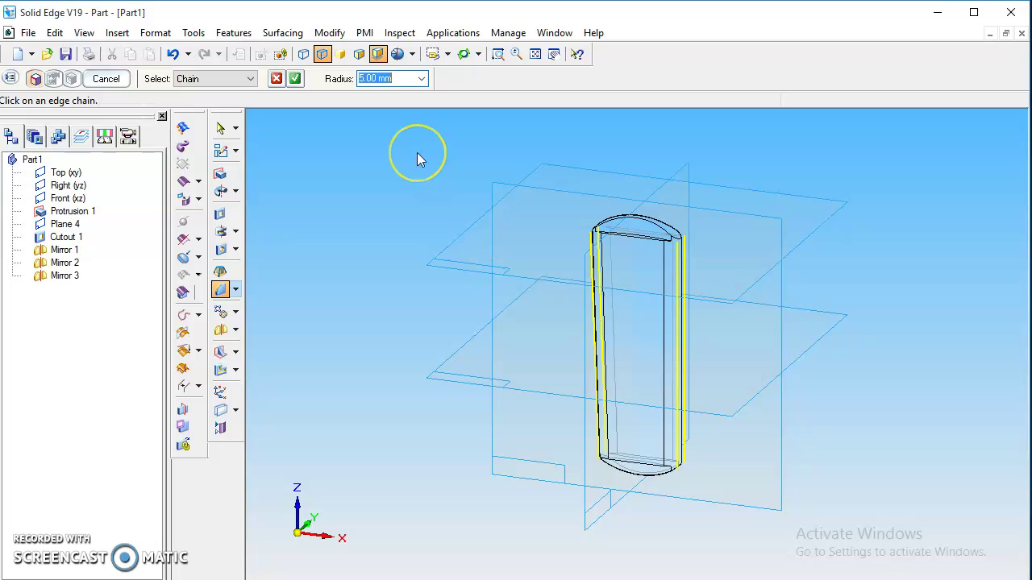
{"action": "type", "text": "7.5/2"}
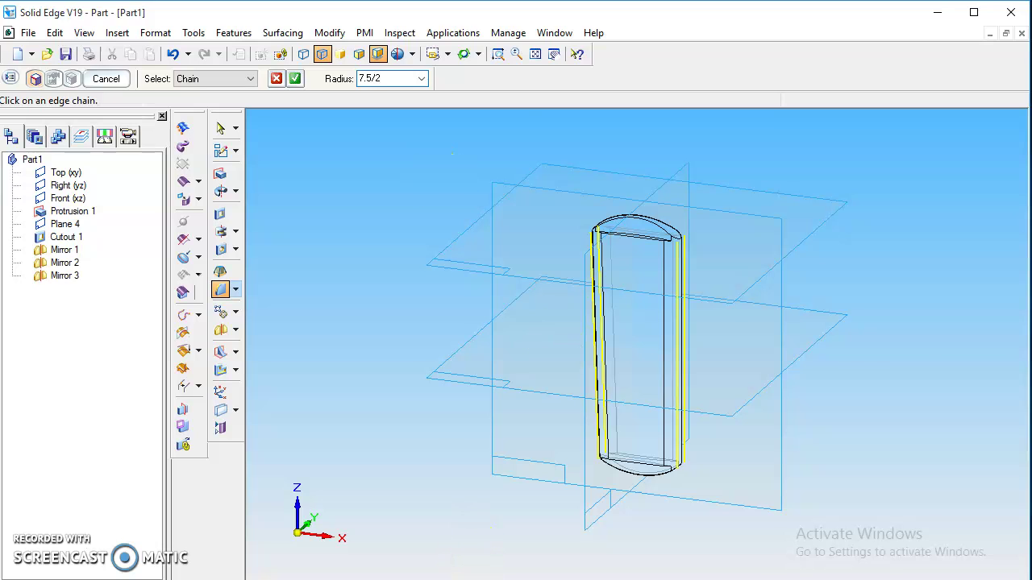
{"action": "key", "text": "alt+Tab"}
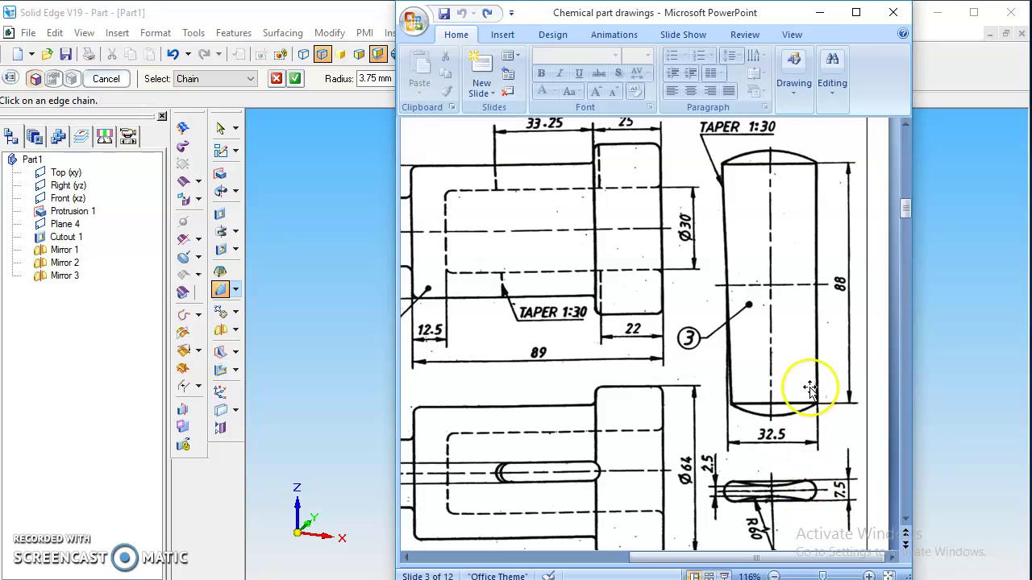
{"action": "left_click", "coordinate": [819, 12]}
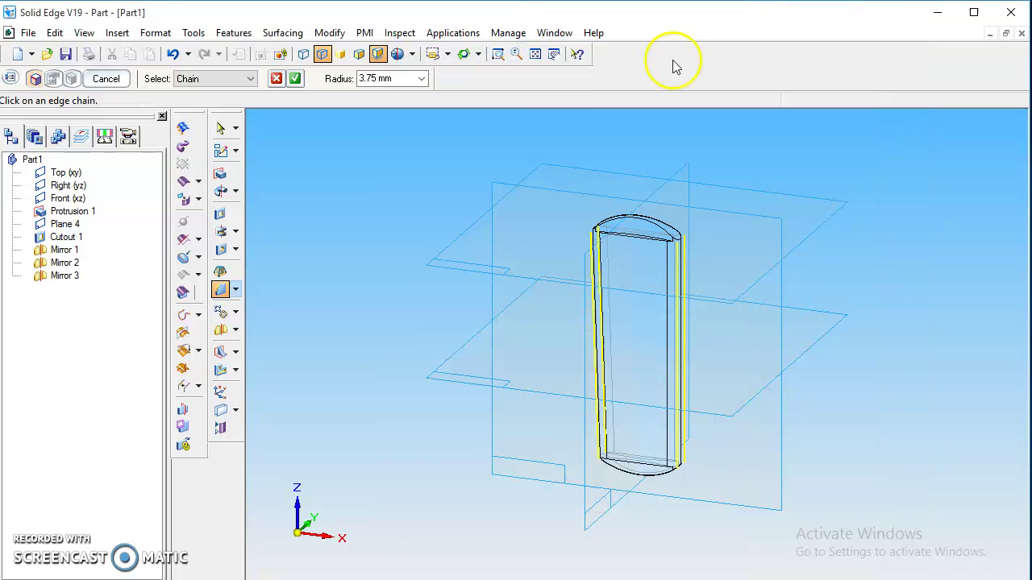
{"action": "left_click", "coordinate": [295, 79]}
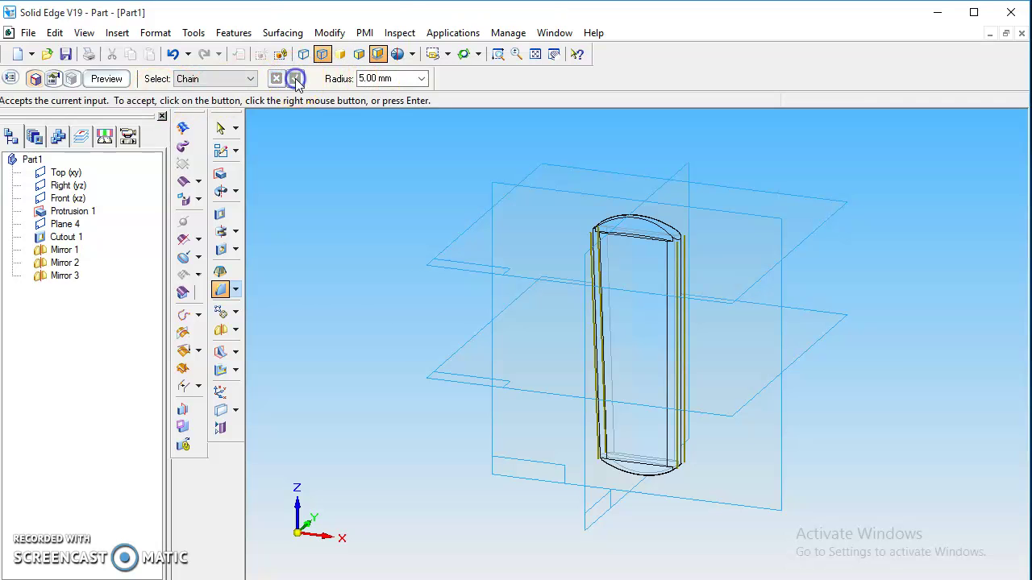
{"action": "left_click", "coordinate": [100, 79]}
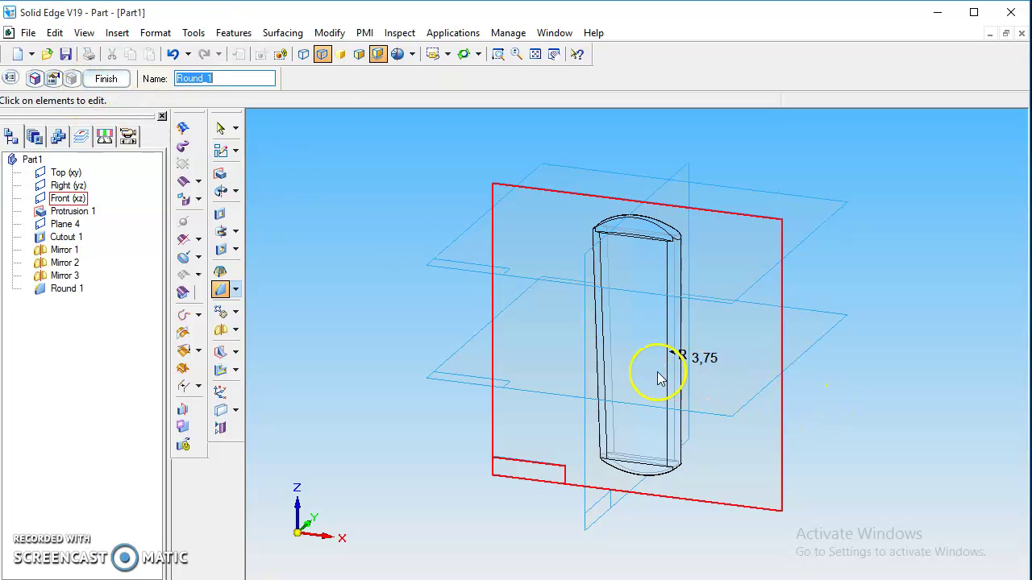
{"action": "left_click", "coordinate": [359, 57]}
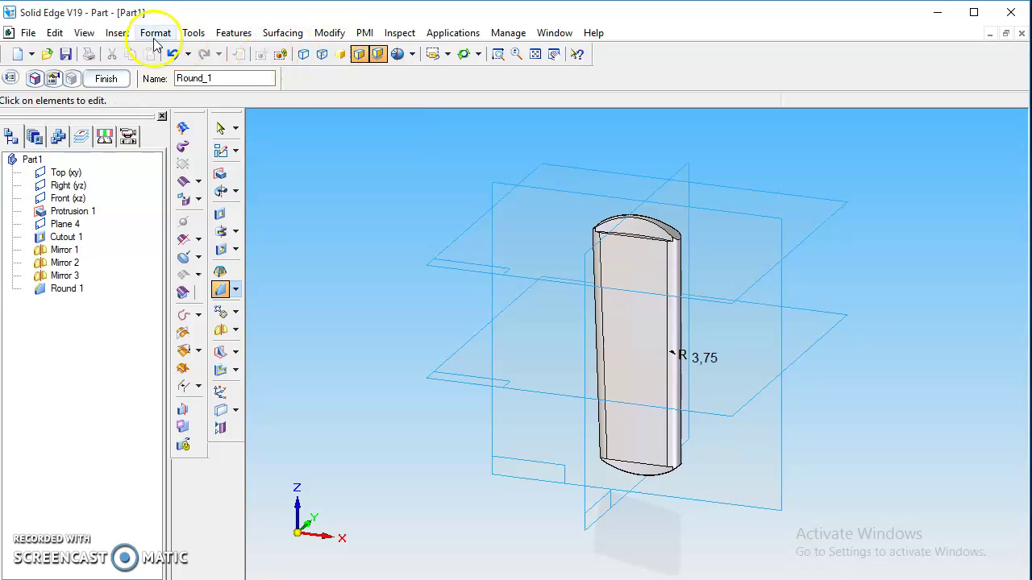
{"action": "left_click", "coordinate": [104, 78]}
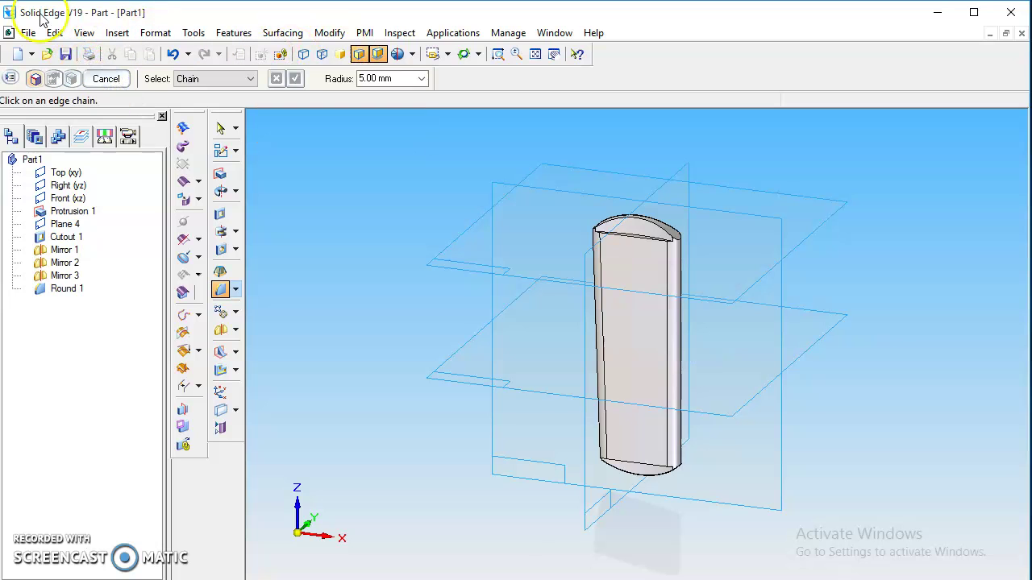
- Set the part's title property to Cotter and save the file as Cotter in the Documents folder
{"action": "left_click", "coordinate": [65, 54]}
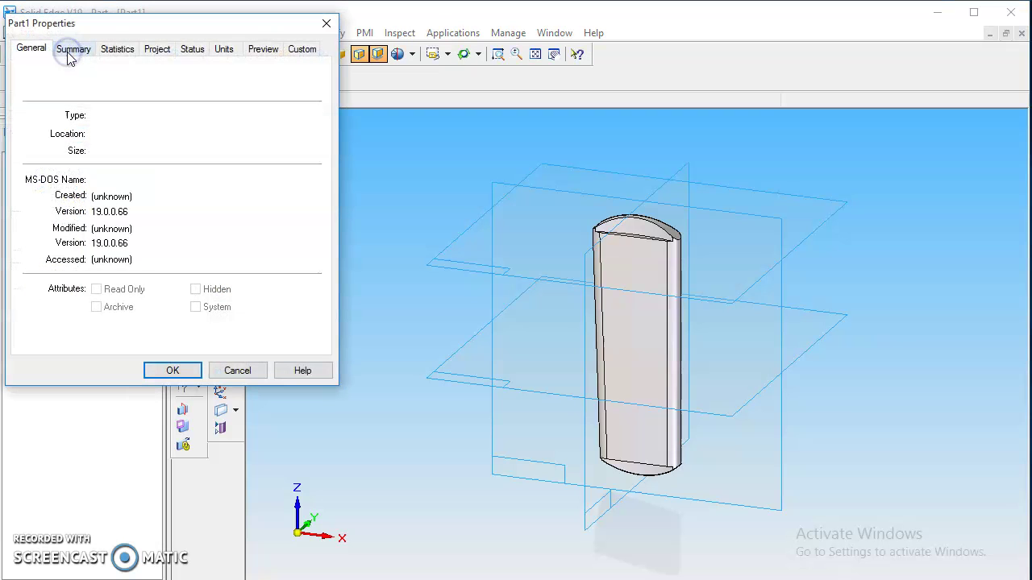
{"action": "left_click", "coordinate": [70, 54]}
{"action": "left_click", "coordinate": [89, 72]}
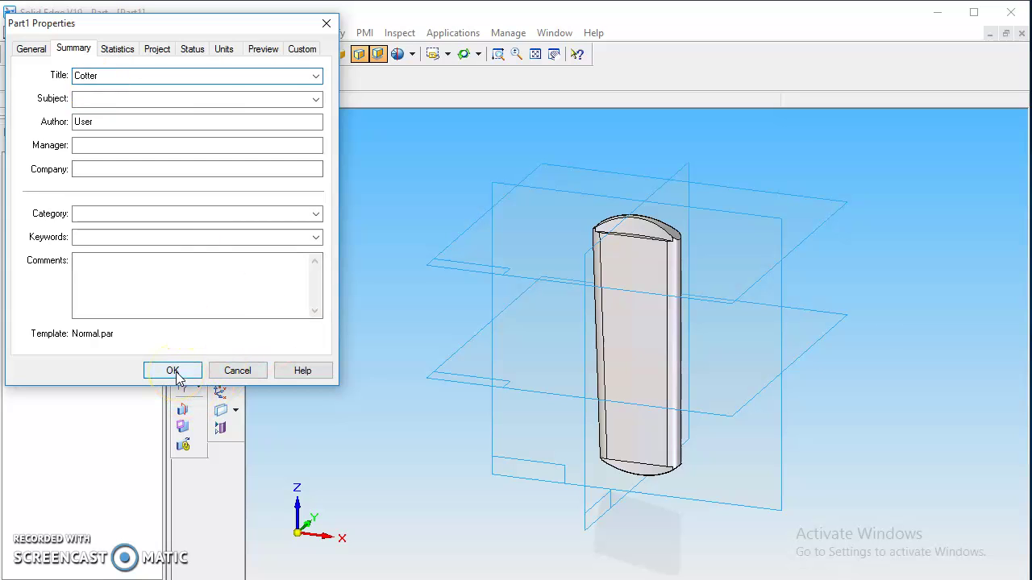
{"action": "left_click", "coordinate": [172, 371]}
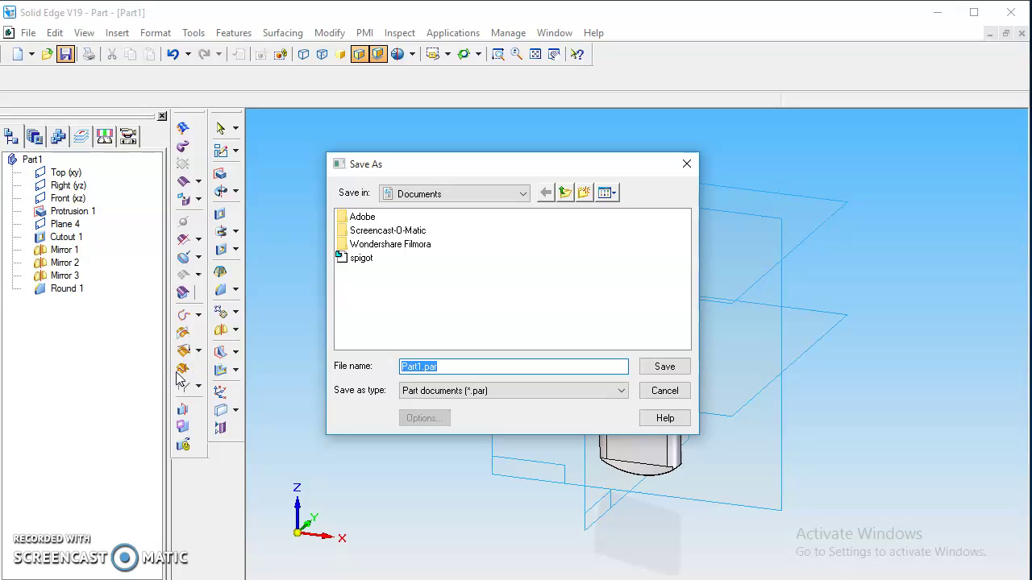
{"action": "type", "text": "Cotter"}
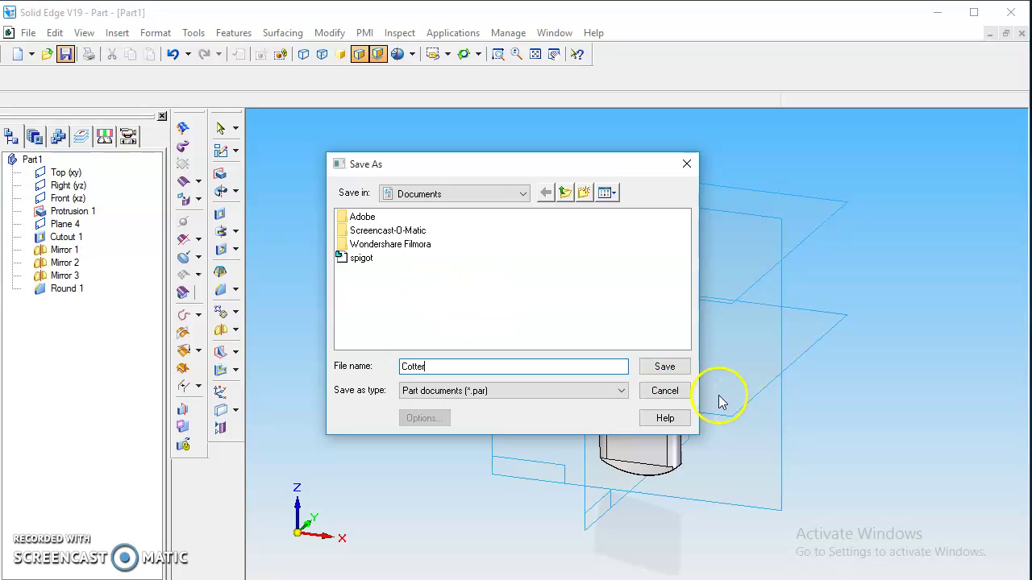
{"action": "left_click", "coordinate": [665, 367]}
{"action": "left_click", "coordinate": [352, 264]}
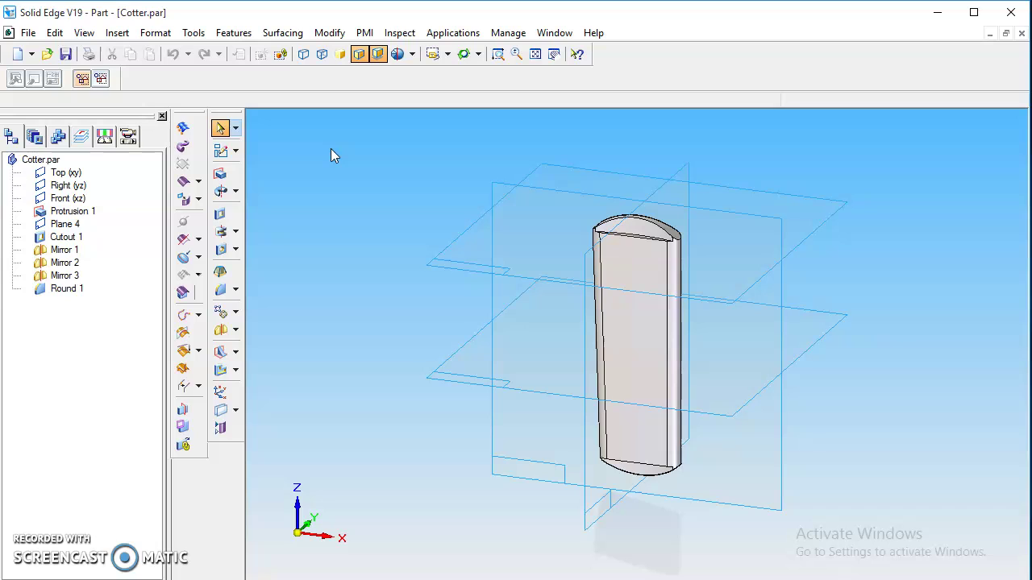
- Open the Material Table for the cotter and display the list of available materials
{"action": "left_click", "coordinate": [250, 37]}
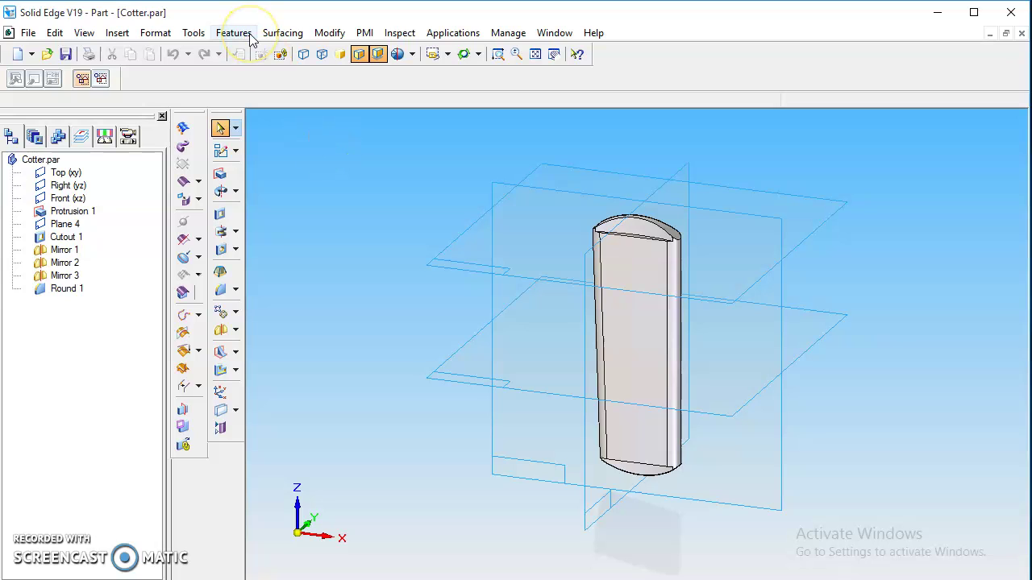
{"action": "left_click", "coordinate": [196, 34]}
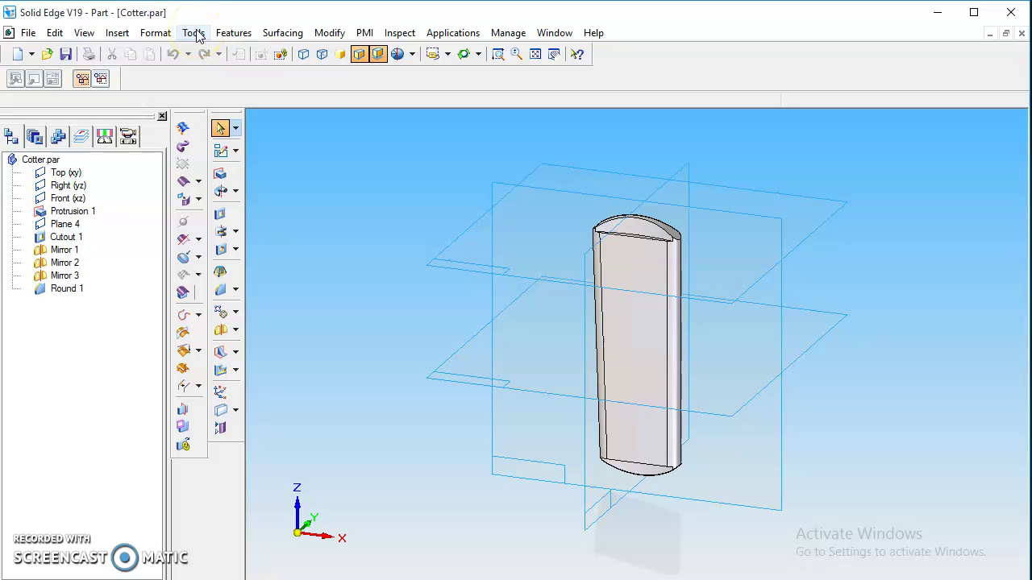
{"action": "left_click", "coordinate": [196, 34]}
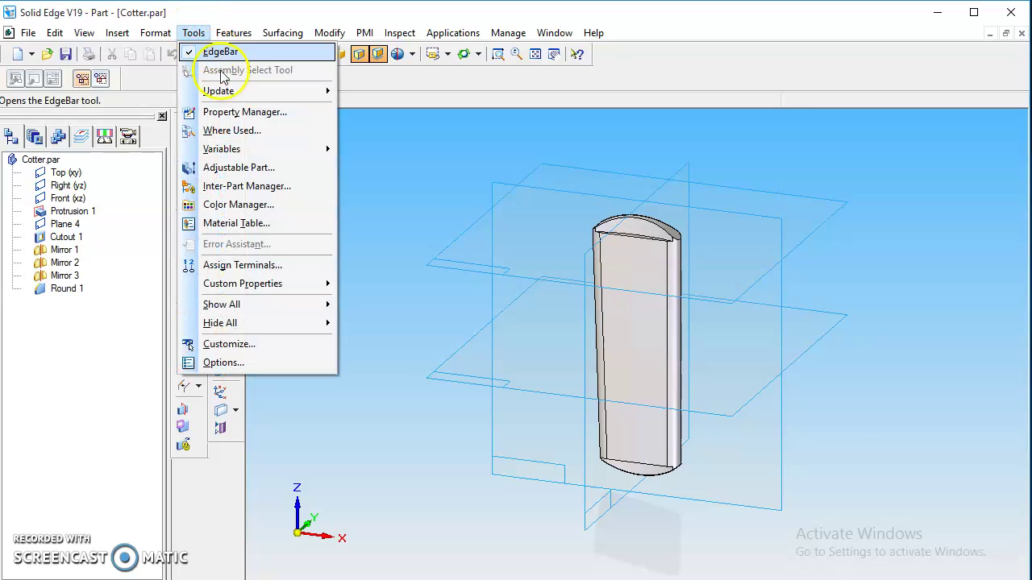
{"action": "left_click", "coordinate": [245, 224]}
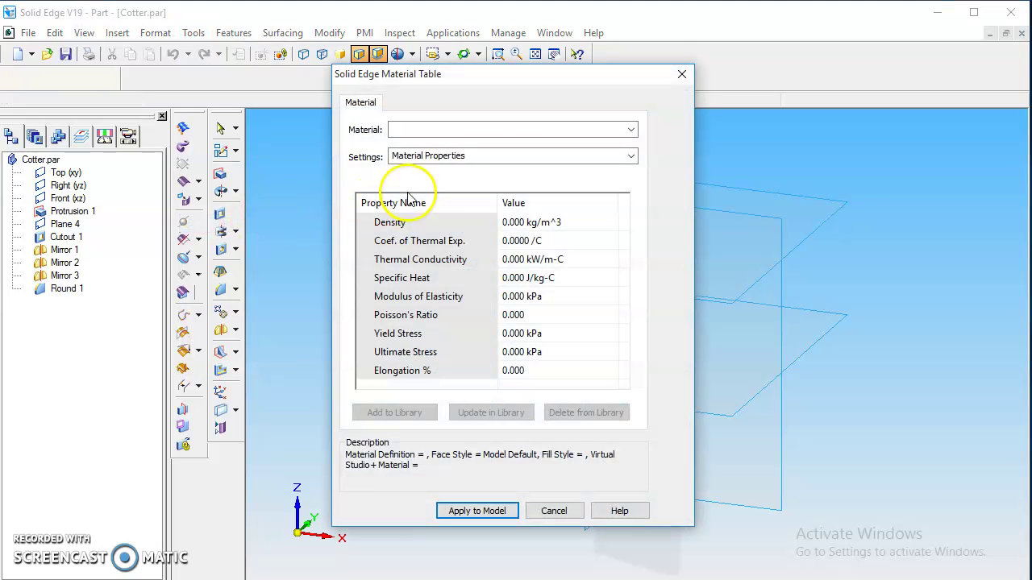
{"action": "left_click", "coordinate": [629, 130]}
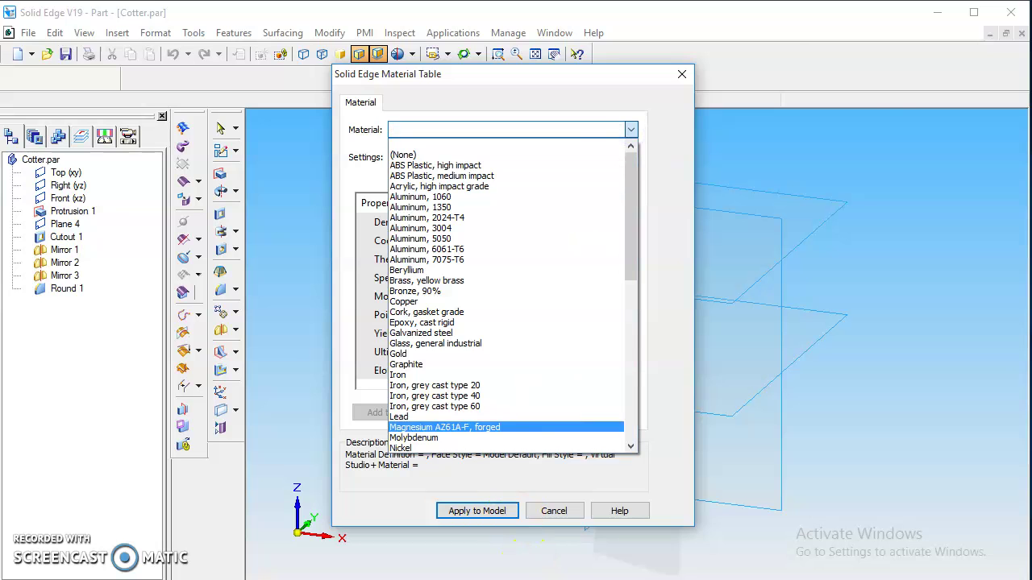
- Switch to the PowerPoint reference drawing, look up the cotter's material in the parts list, and close the presentation
{"action": "key", "text": "alt+Tab"}
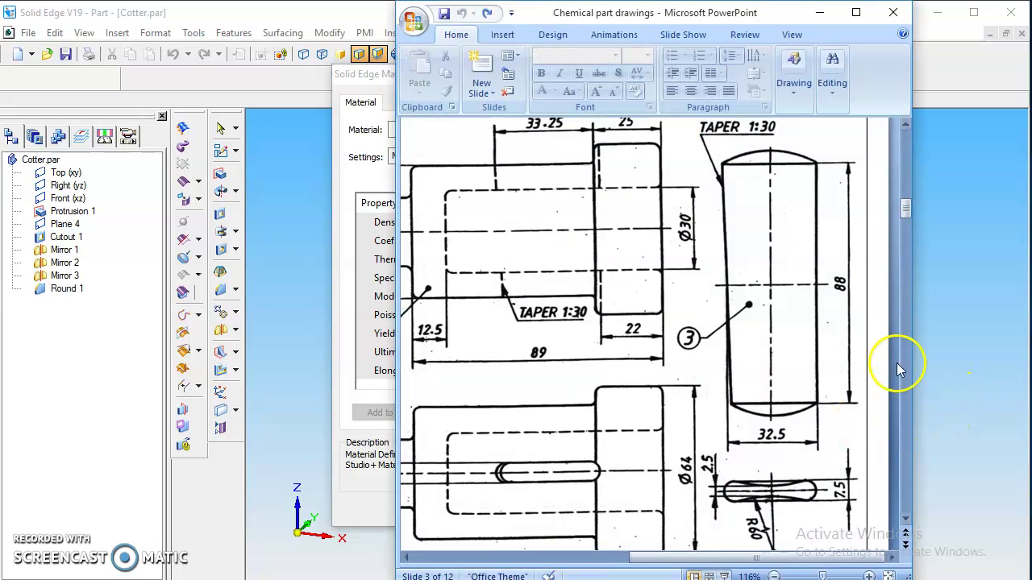
{"action": "left_click", "coordinate": [905, 519]}
{"action": "left_click", "coordinate": [905, 519]}
{"action": "left_click", "coordinate": [905, 519]}
{"action": "left_click", "coordinate": [905, 520]}
{"action": "left_click", "coordinate": [906, 519]}
{"action": "left_click", "coordinate": [905, 519]}
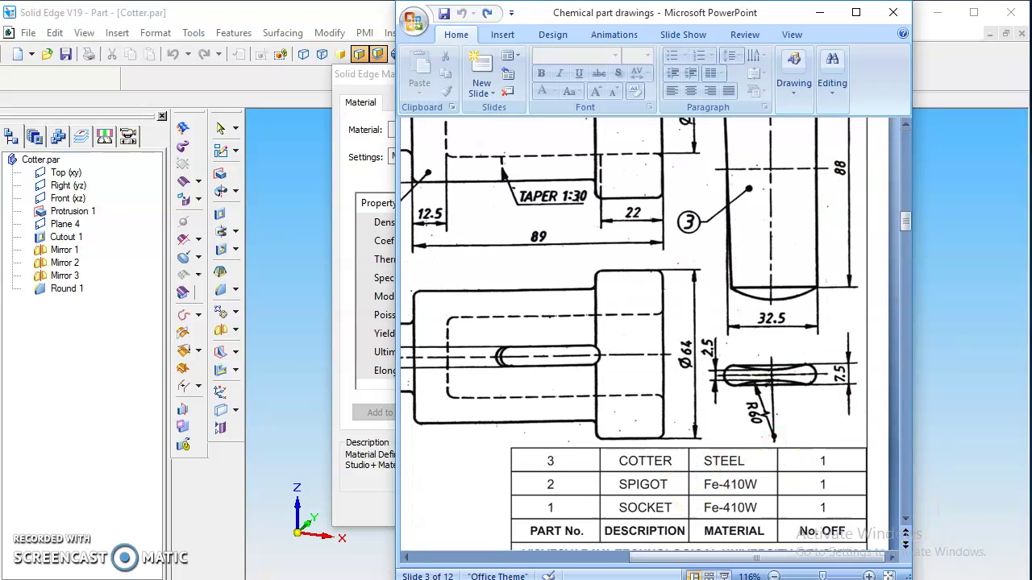
{"action": "left_click", "coordinate": [893, 12]}
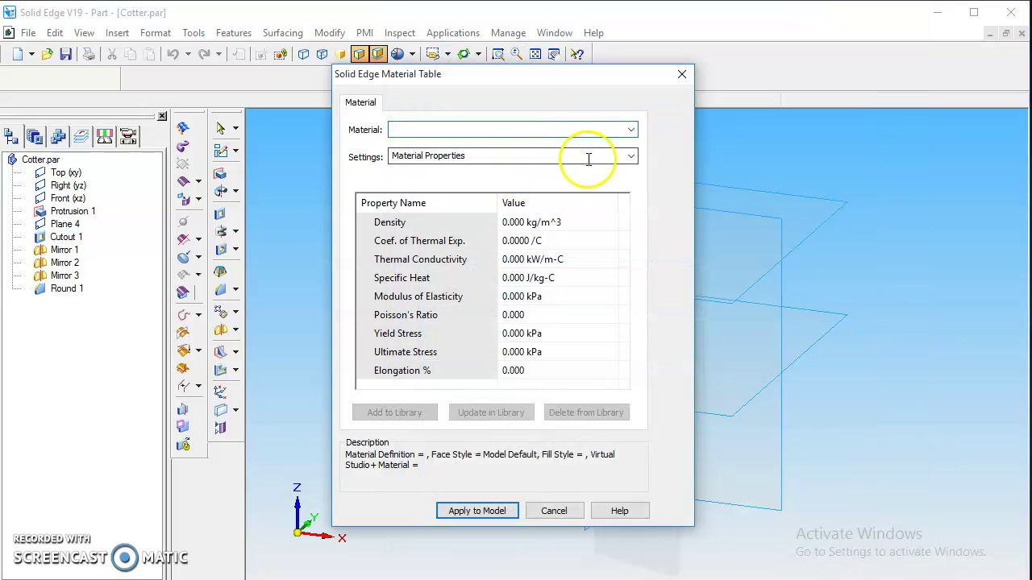
- Apply the Steel material to the cotter model, close the Material Table, and save the part
{"action": "left_click", "coordinate": [631, 130]}
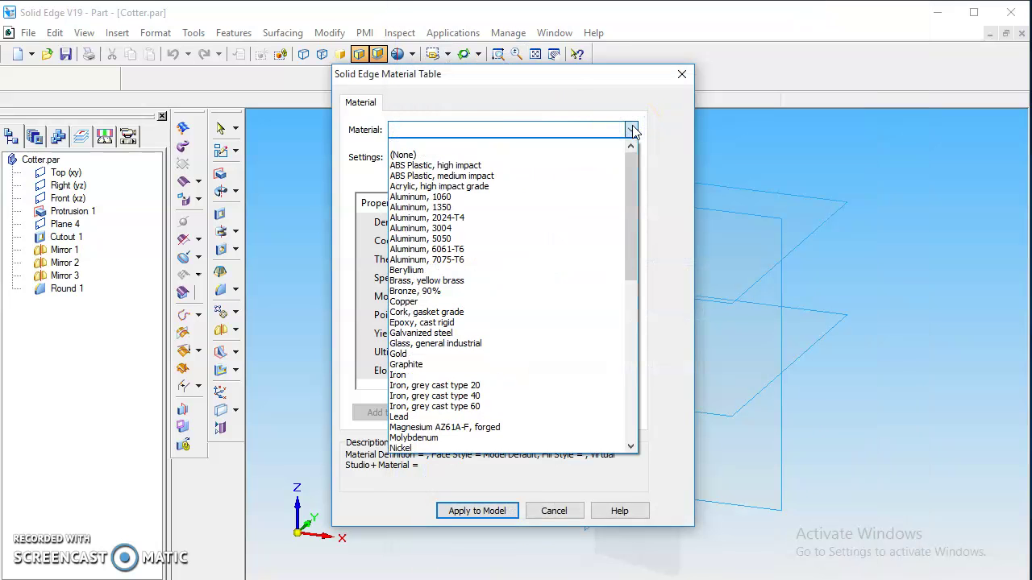
{"action": "left_click", "coordinate": [634, 286]}
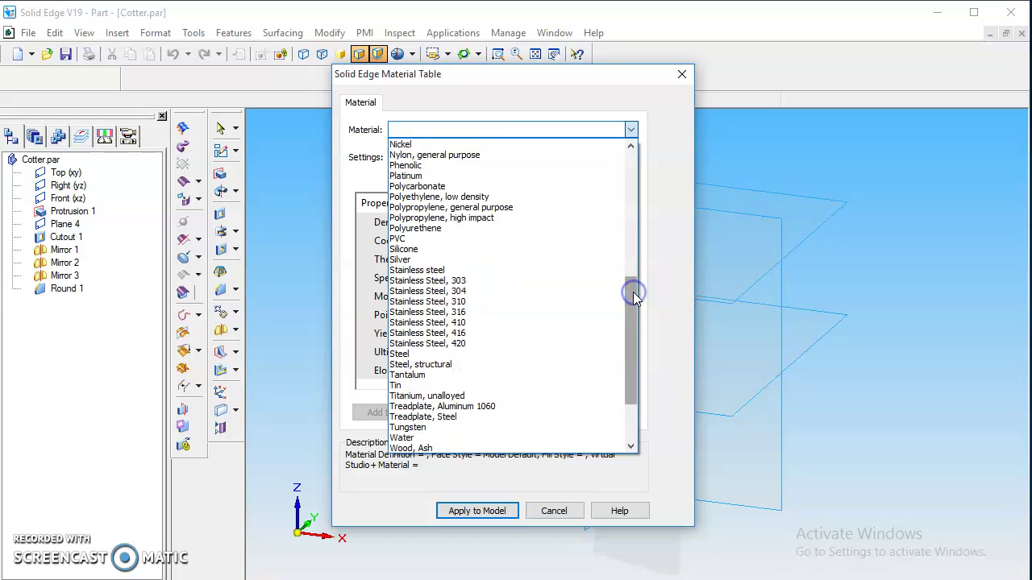
{"action": "left_click", "coordinate": [422, 356]}
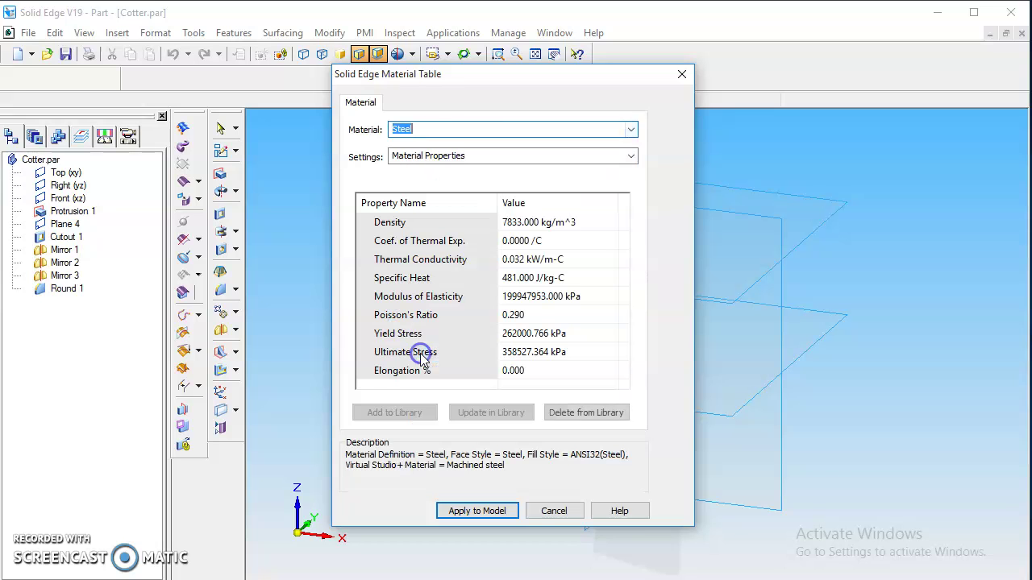
{"action": "left_click", "coordinate": [484, 511]}
{"action": "left_click", "coordinate": [484, 511]}
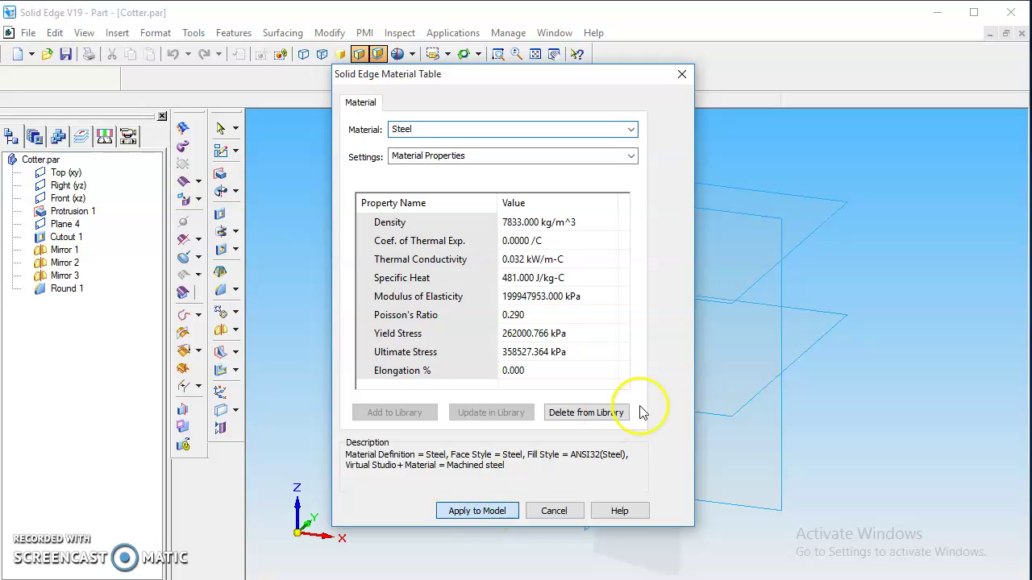
{"action": "left_click", "coordinate": [681, 75]}
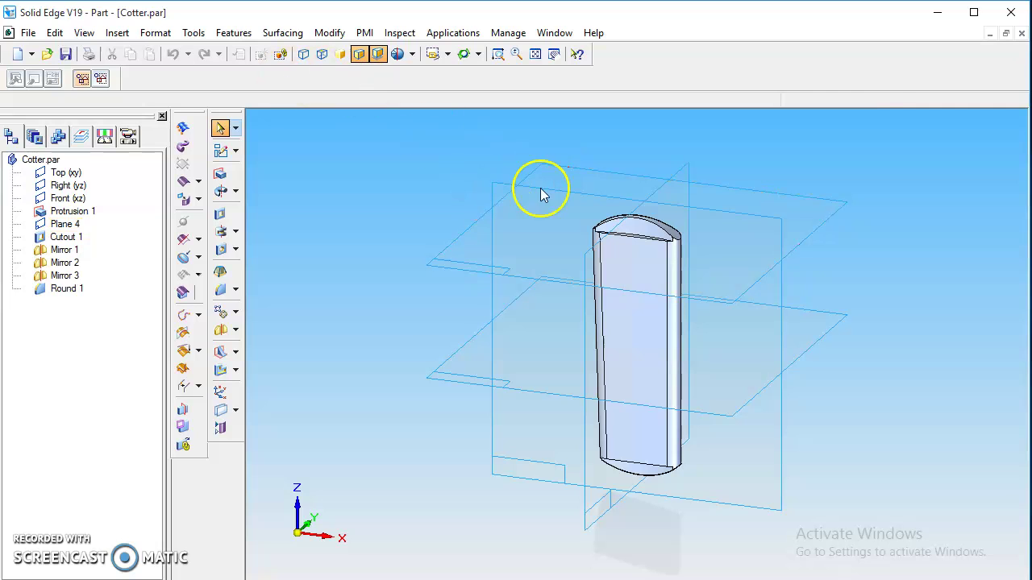
{"action": "left_click", "coordinate": [66, 55]}
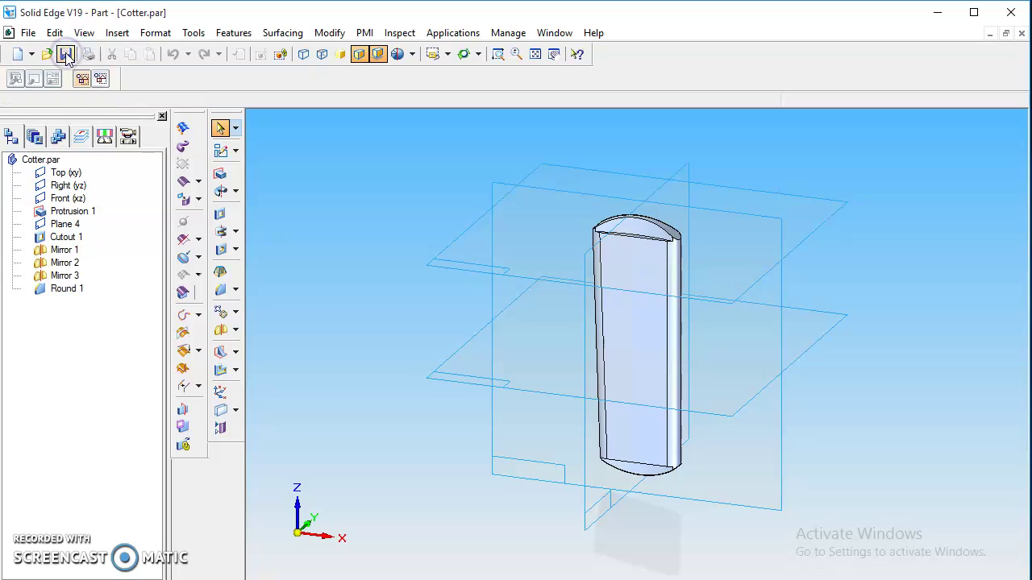